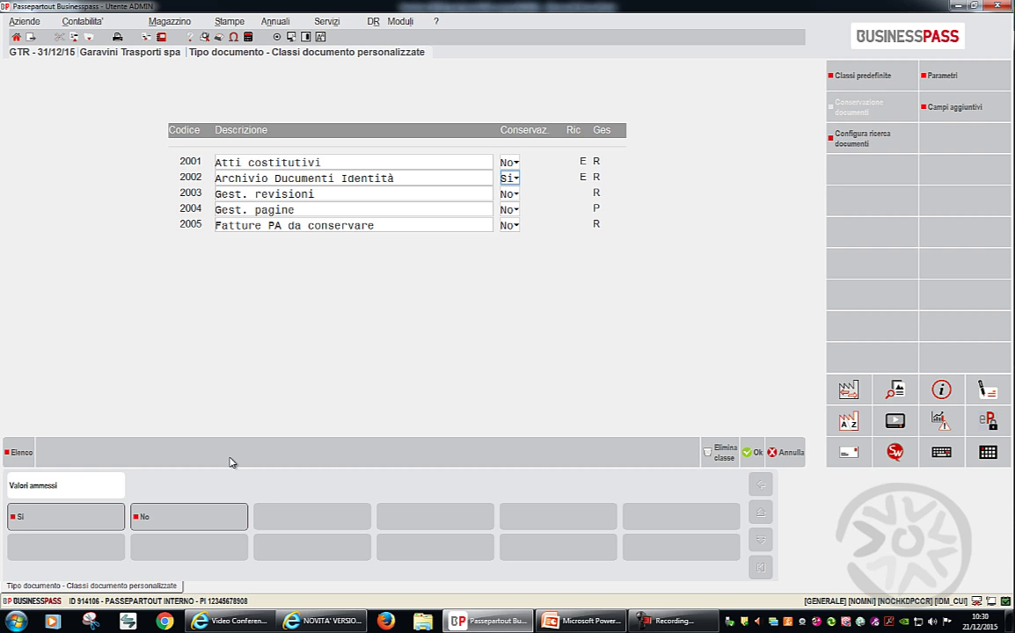
- Look up the conservation codes for custom class 2002, and leave the list and the entry without choosing one
{"action": "key", "text": "Return"}
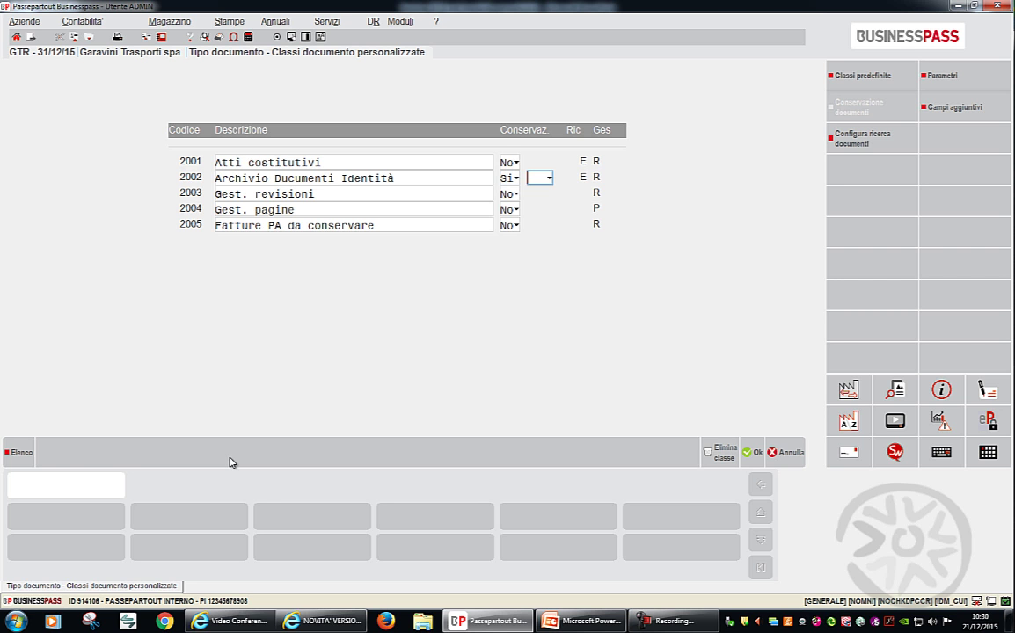
{"action": "key", "text": "F2"}
{"action": "key", "text": "Escape"}
{"action": "key", "text": "Escape"}
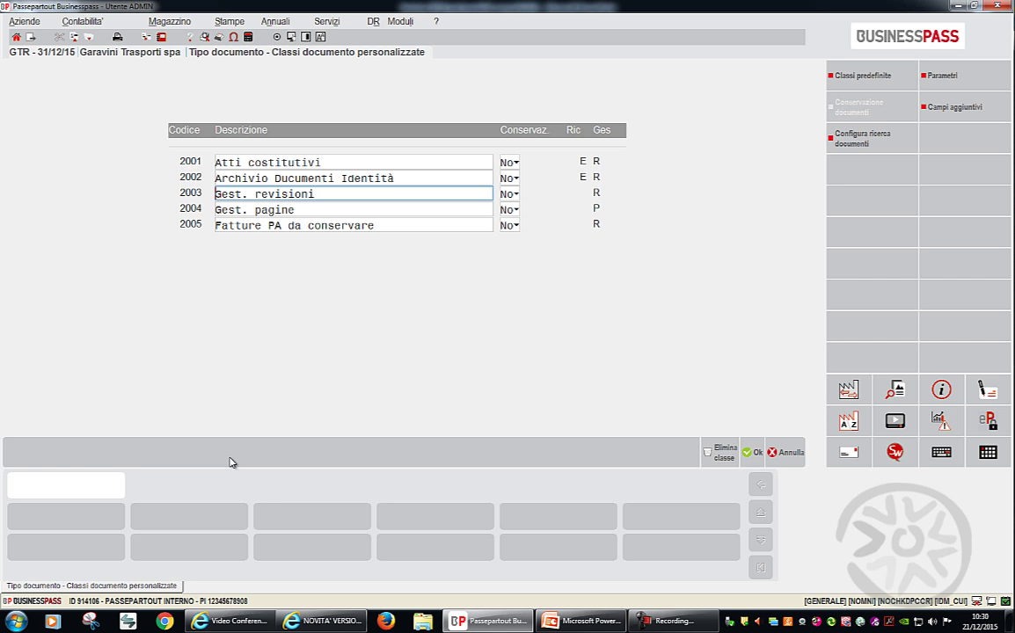
- Open the document conservation configuration of the predefined class 900 Stampe Fiscali
{"action": "left_click", "coordinate": [880, 84]}
{"action": "key", "text": "Down"}
{"action": "key", "text": "Down"}
{"action": "key", "text": "Down"}
{"action": "key", "text": "Down"}
{"action": "key", "text": "Down"}
{"action": "key", "text": "Down"}
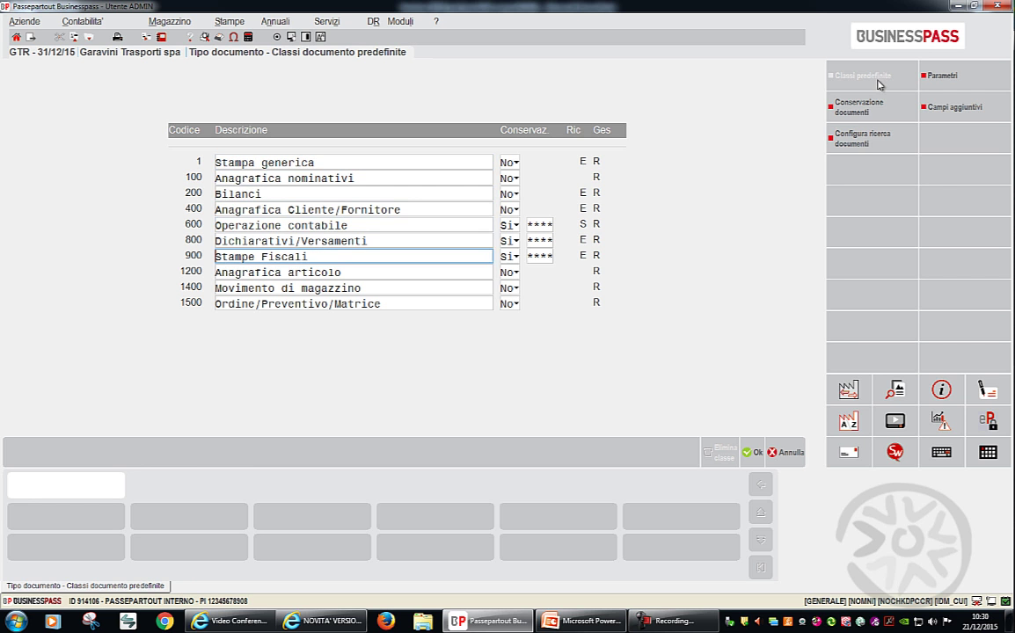
{"action": "left_click", "coordinate": [870, 117]}
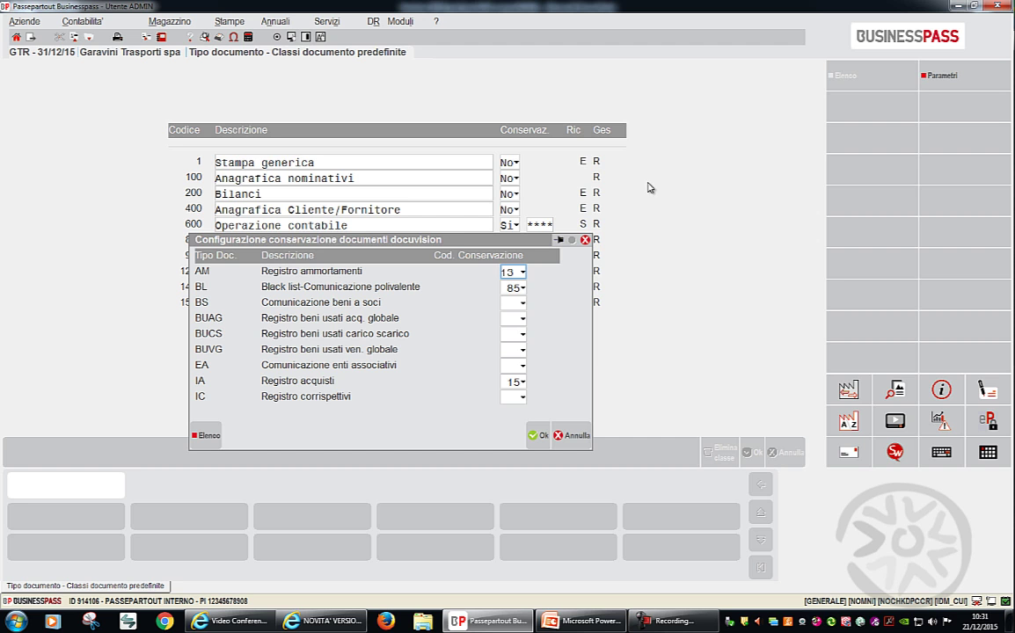
- Look up the conservation codes available for BUAG Registro beni usati acq. globale, and close the list without choosing one
{"action": "key", "text": "Down"}
{"action": "key", "text": "Down"}
{"action": "key", "text": "Down"}
{"action": "key", "text": "F2"}
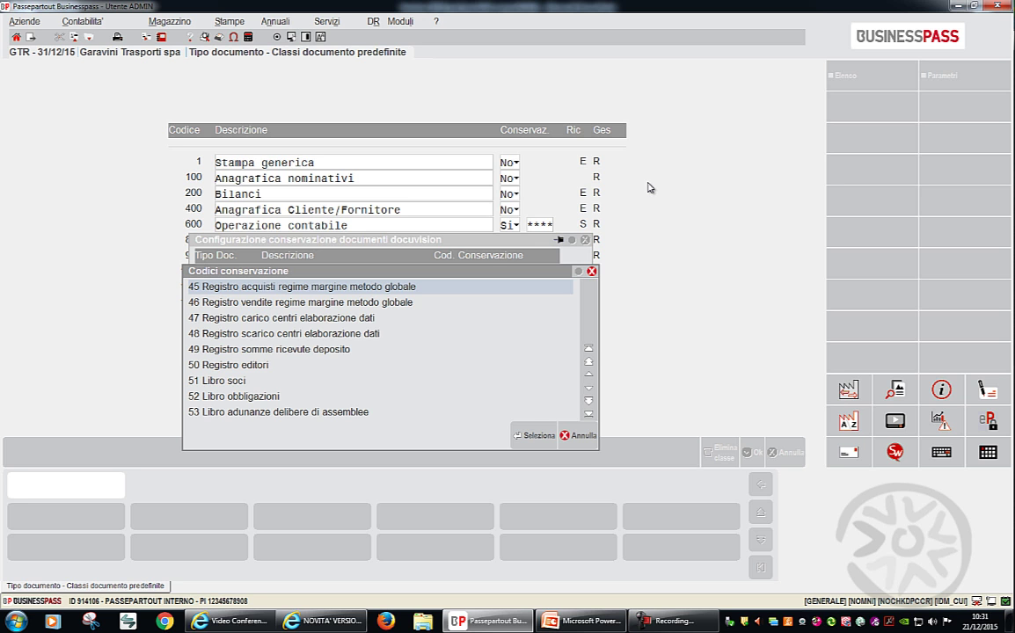
{"action": "key", "text": "Escape"}
- Pick conservation code 85 Altri documenti for BL Black list-Comunicazione polivalente
{"action": "key", "text": "Up"}
{"action": "key", "text": "Up"}
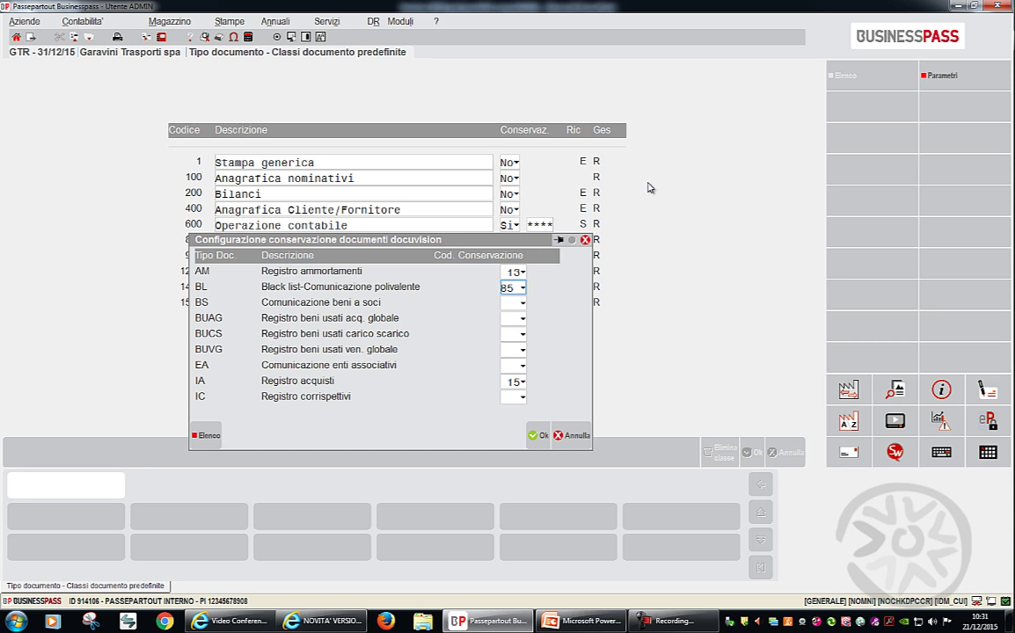
{"action": "key", "text": "F2"}
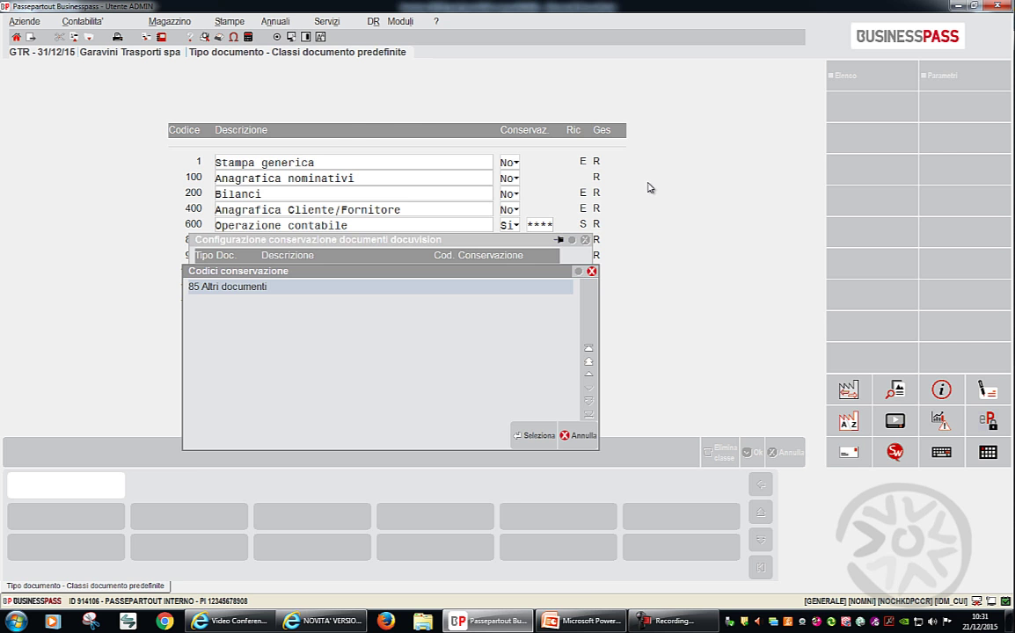
{"action": "key", "text": "Return"}
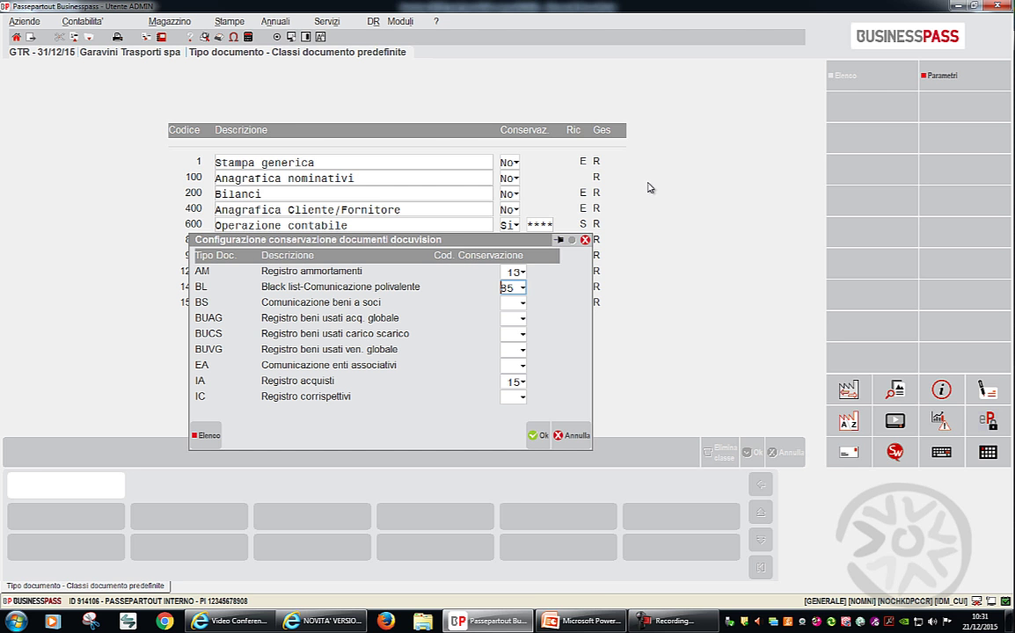
- Switch to PowerPoint, present the conservation configuration slides through the one on the Firma option, and end the slide show
{"action": "left_click", "coordinate": [585, 621]}
{"action": "key", "text": "shift+F5"}
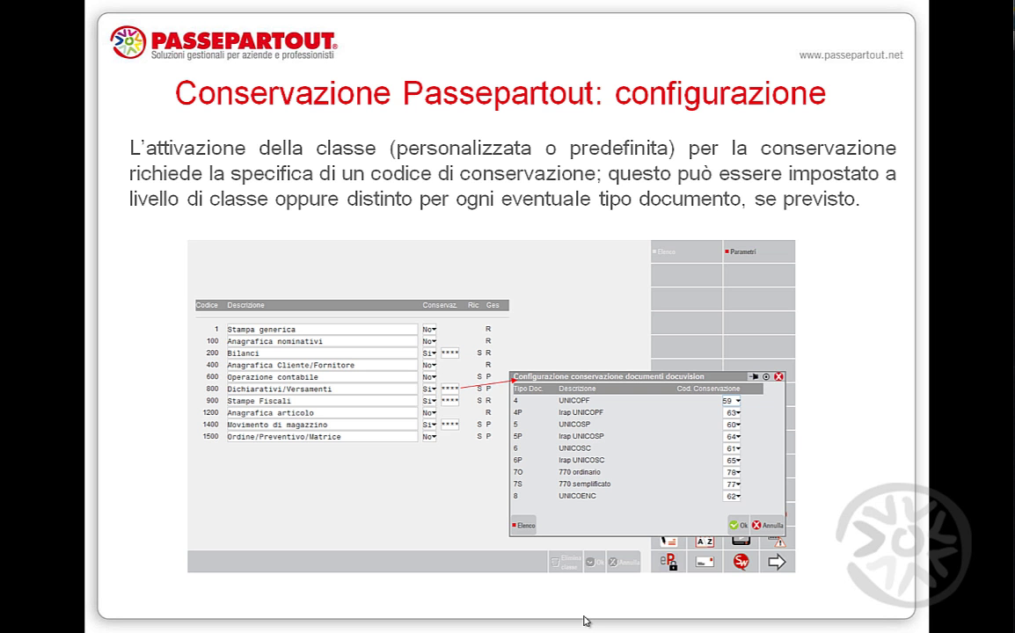
{"action": "left_click", "coordinate": [585, 621]}
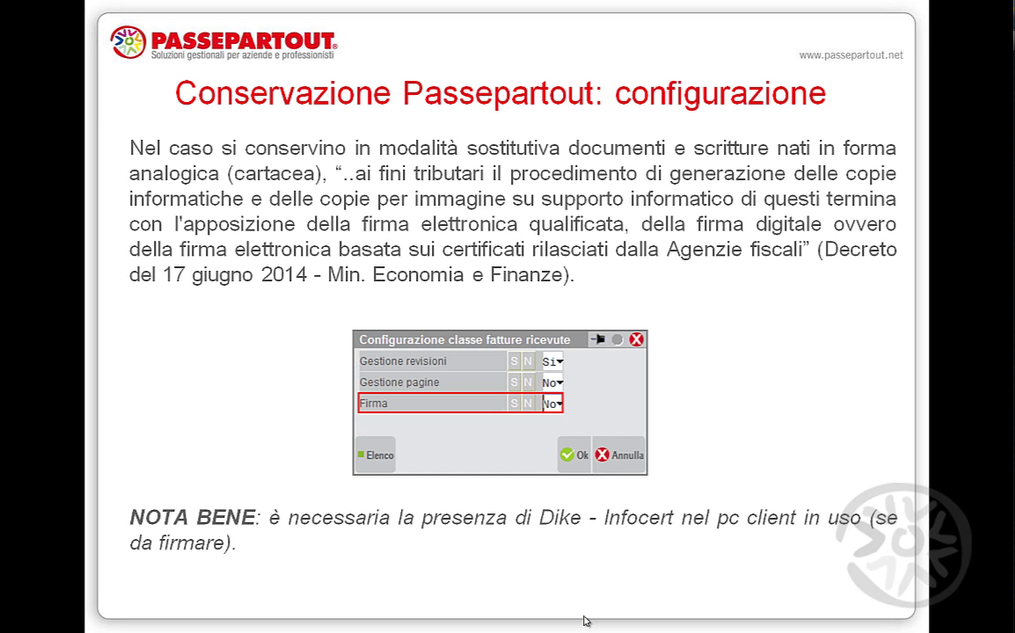
{"action": "key", "text": "Escape"}
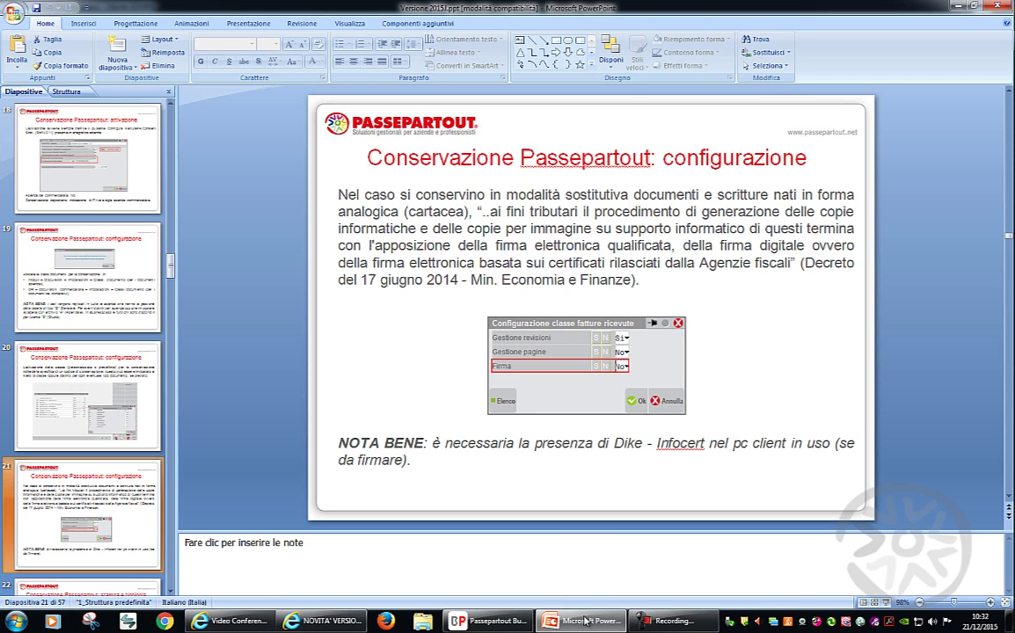
- Switch to Businesspass, leave the Stampe Fiscali configuration, and go to FATT. RICEV. in the conservation configuration of class 600 Operazione contabile
{"action": "left_click", "coordinate": [510, 623]}
{"action": "key", "text": "Escape"}
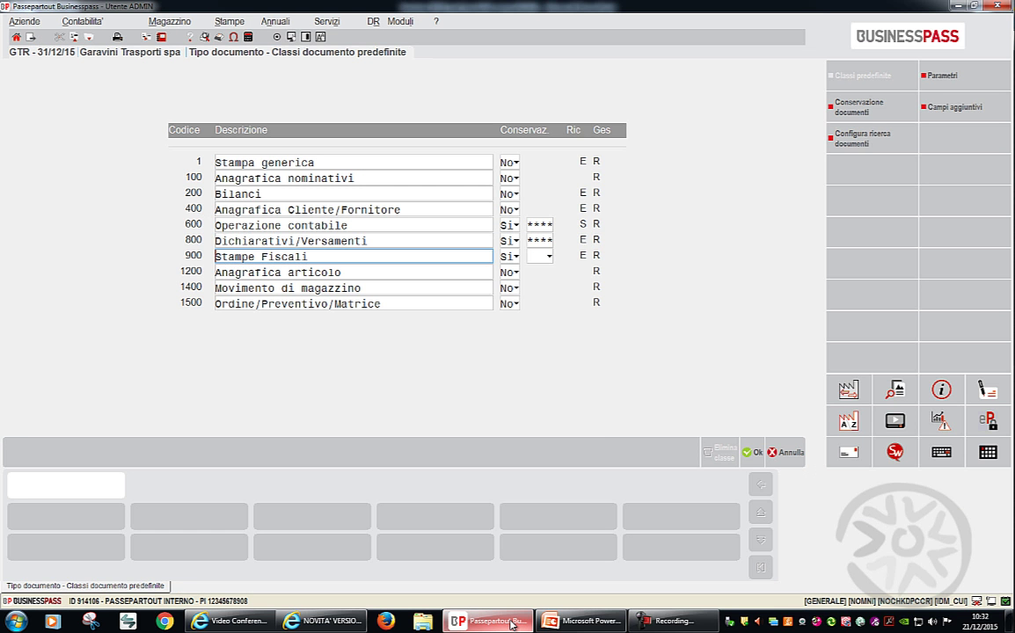
{"action": "key", "text": "Up"}
{"action": "key", "text": "Up"}
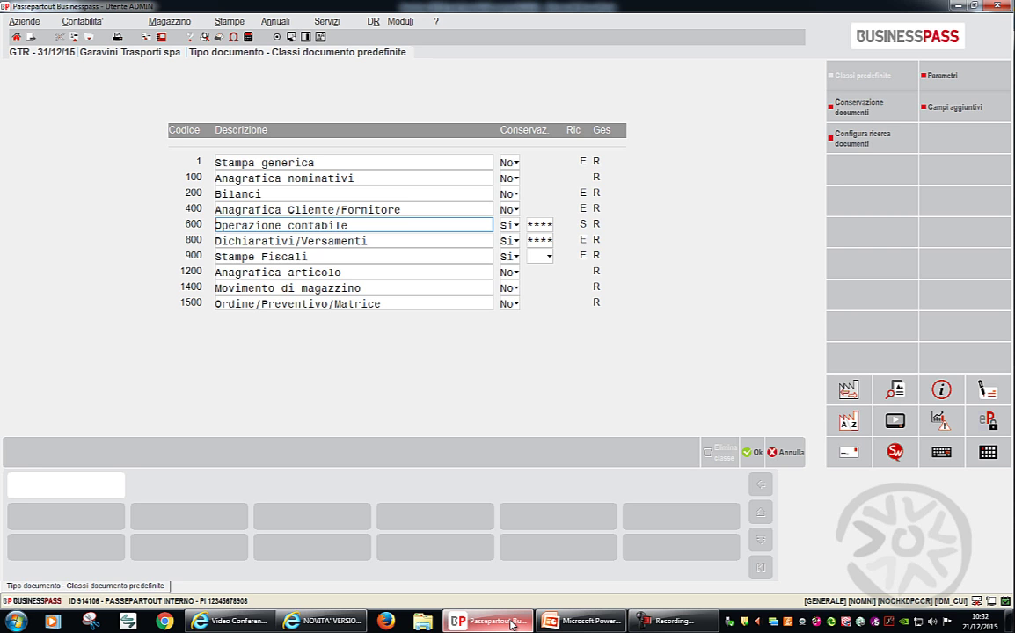
{"action": "key", "text": "F6"}
{"action": "key", "text": "Down"}
{"action": "key", "text": "Down"}
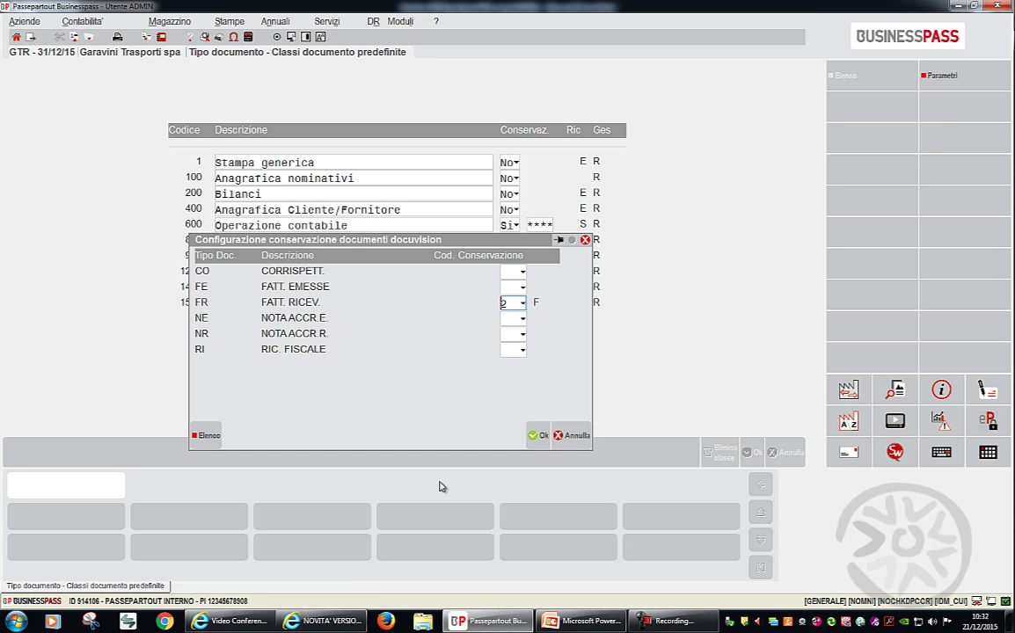
- View the Firma parameter of the FATT. RICEV. document type, and cancel out of the conservation configuration
{"action": "left_click", "coordinate": [939, 79]}
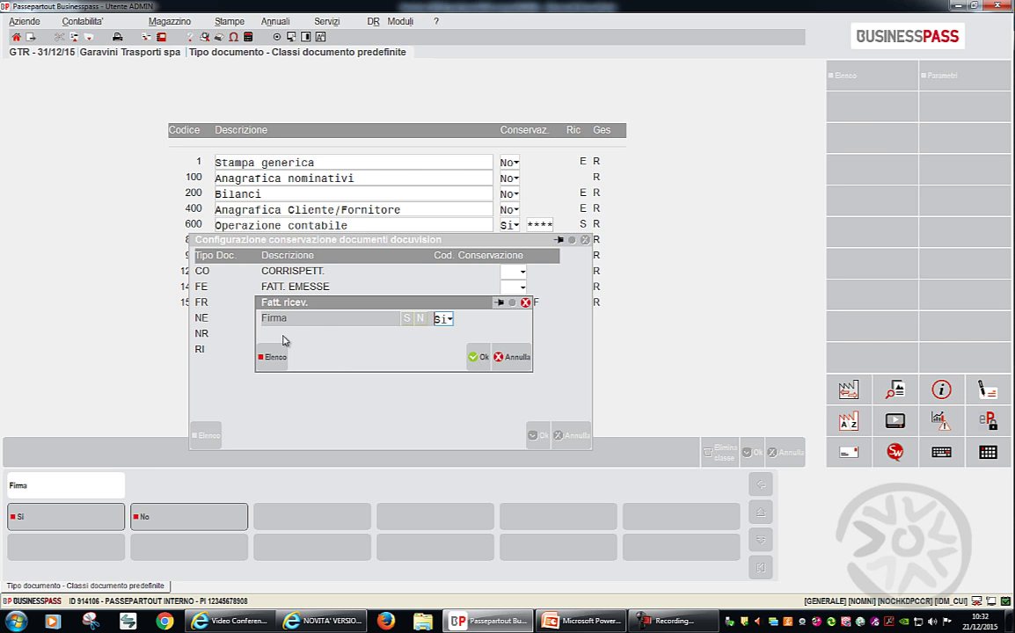
{"action": "left_click", "coordinate": [517, 359]}
{"action": "left_click", "coordinate": [572, 437]}
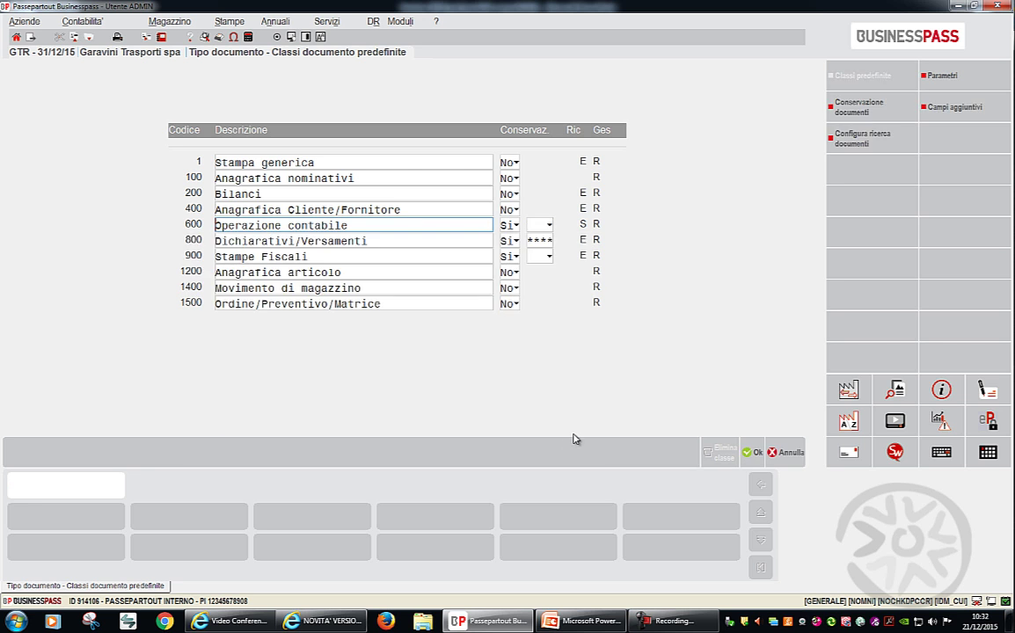
- Confirm the predefined and custom document classes and accept the table update notice
{"action": "left_click", "coordinate": [753, 455]}
{"action": "left_click", "coordinate": [753, 456]}
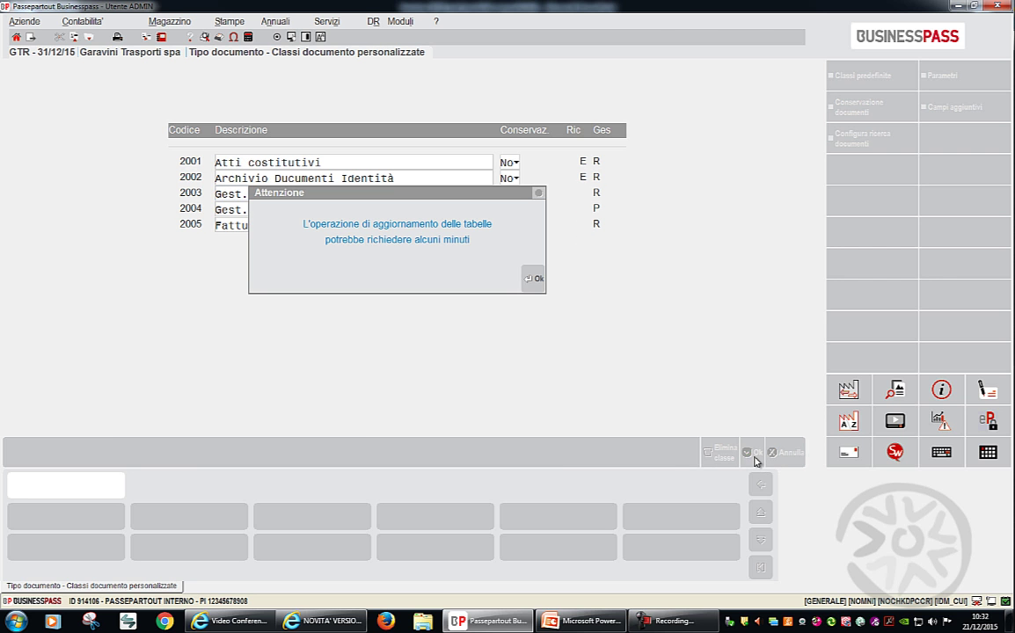
{"action": "left_click", "coordinate": [532, 278]}
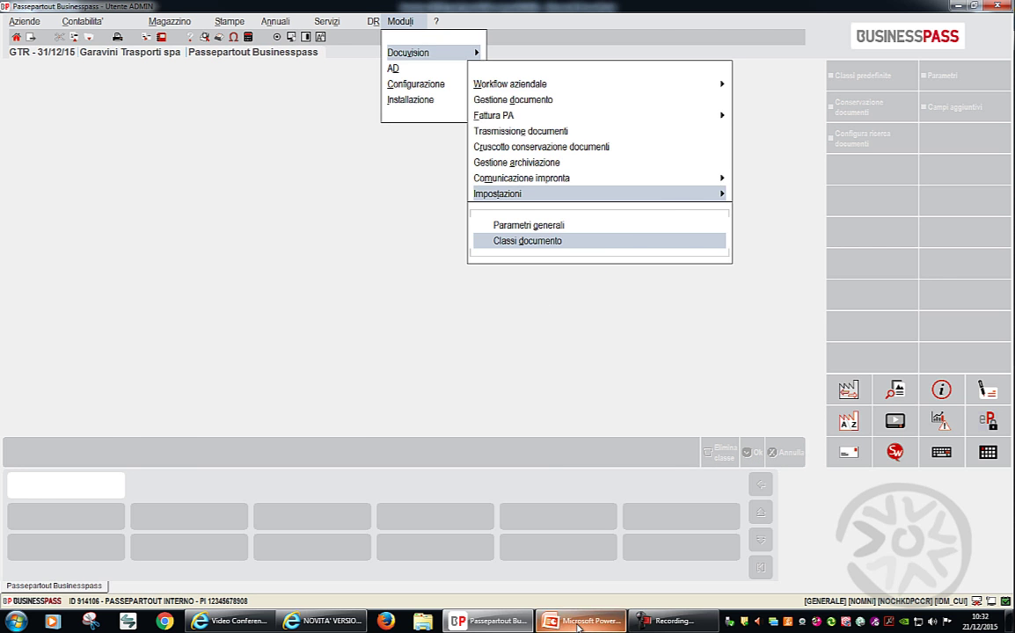
- Switch to PowerPoint, show the slide on printing and document type, and end the slide show
{"action": "left_click", "coordinate": [578, 627]}
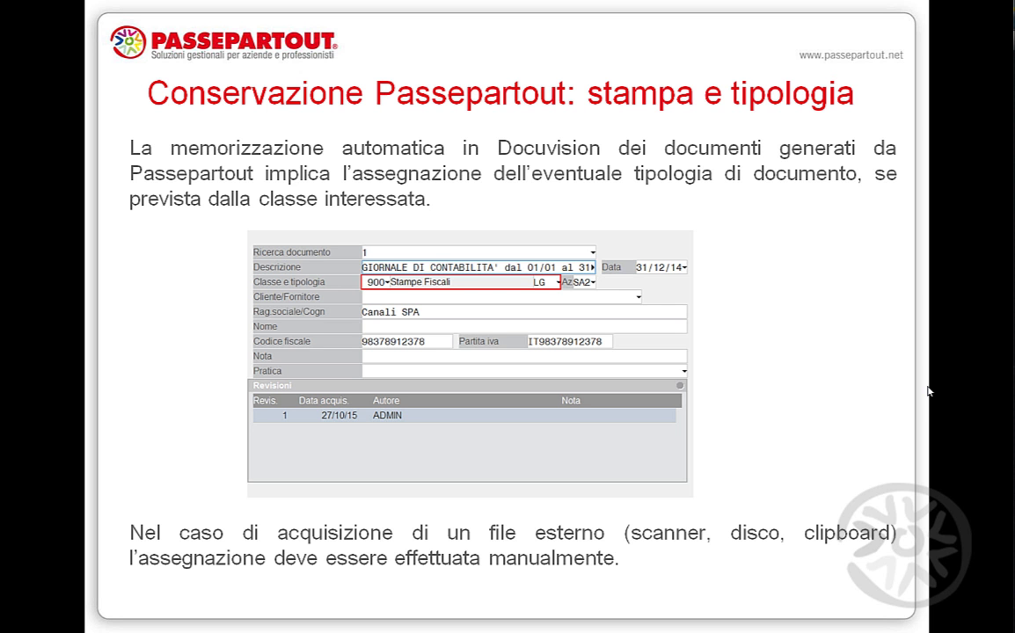
{"action": "key", "text": "Escape"}
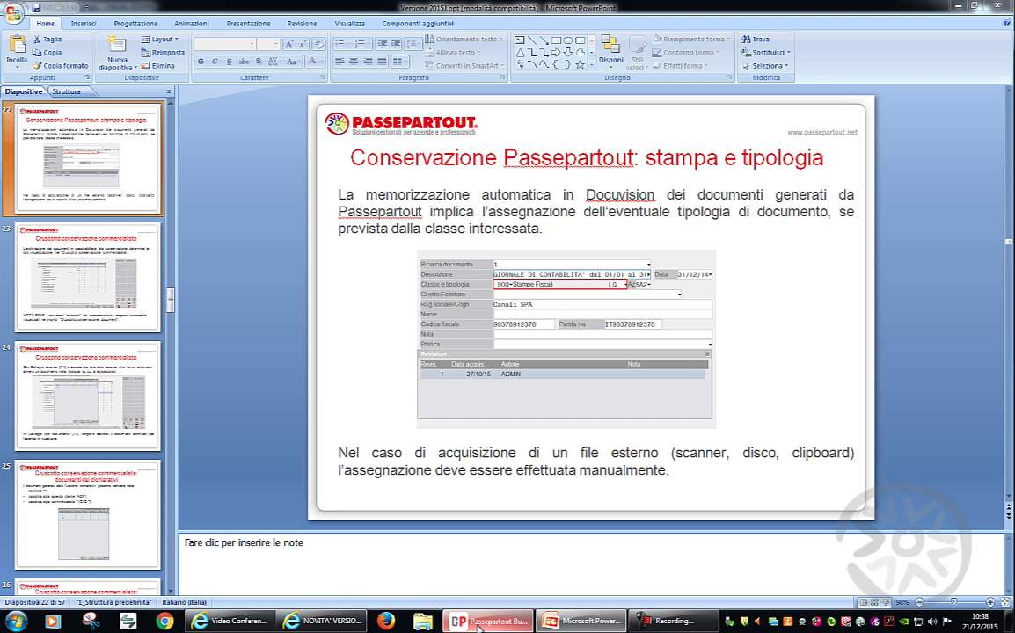
- Switch to Businesspass and open the Giornale contabile print among the fiscal accounting registers
{"action": "left_click", "coordinate": [478, 626]}
{"action": "key", "text": "Left"}
{"action": "key", "text": "Left"}
{"action": "key", "text": "Left"}
{"action": "key", "text": "Left"}
{"action": "key", "text": "Left"}
{"action": "key", "text": "Left"}
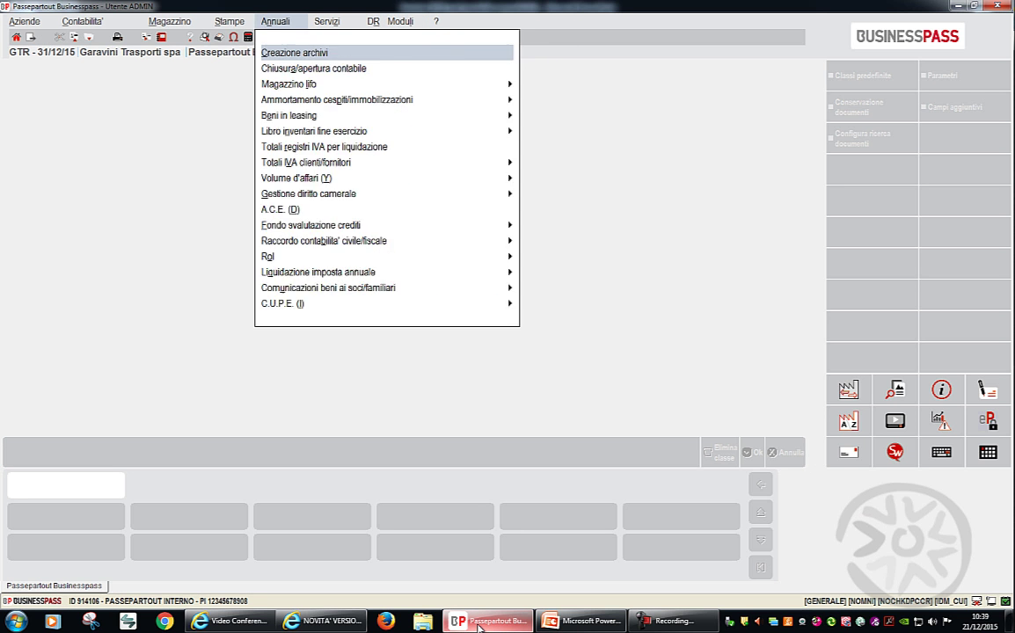
{"action": "key", "text": "Down"}
{"action": "key", "text": "Down"}
{"action": "key", "text": "Right"}
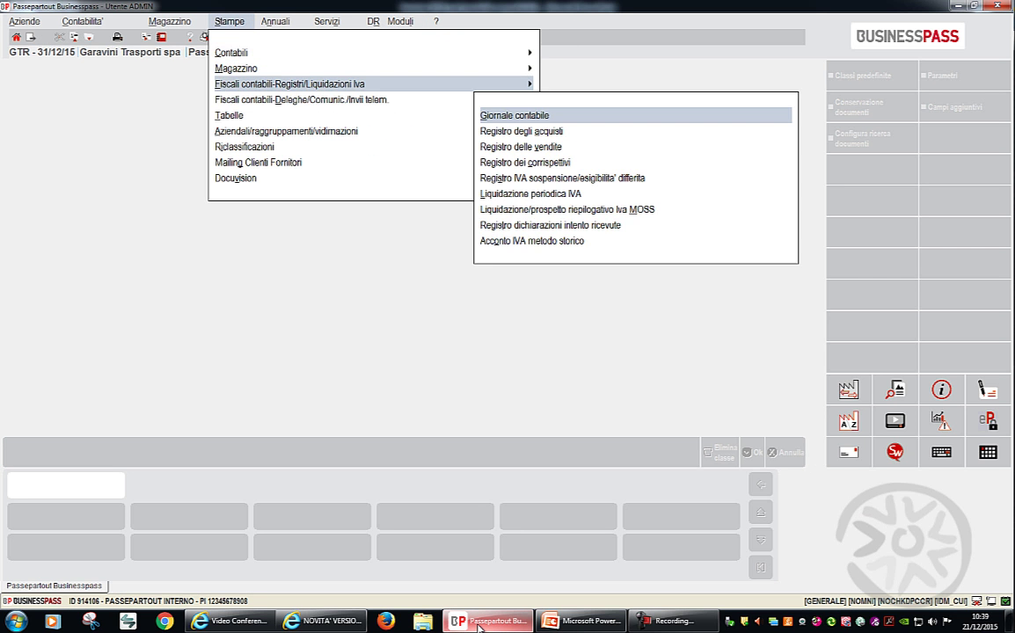
{"action": "key", "text": "Return"}
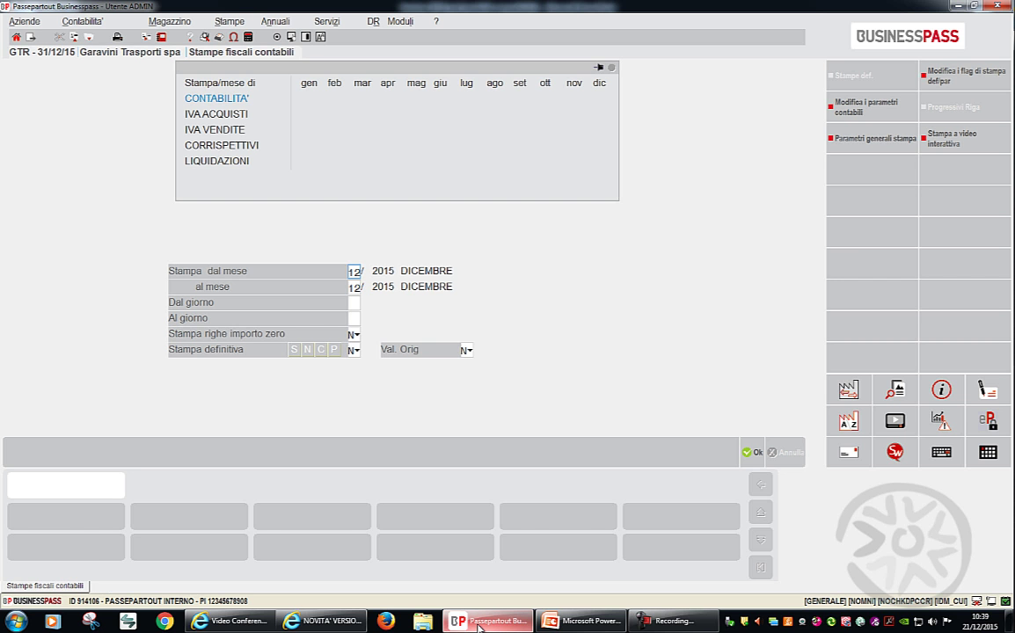
- Print the accounting journal for December 2015 to the Docuvision printer
{"action": "key", "text": "F10"}
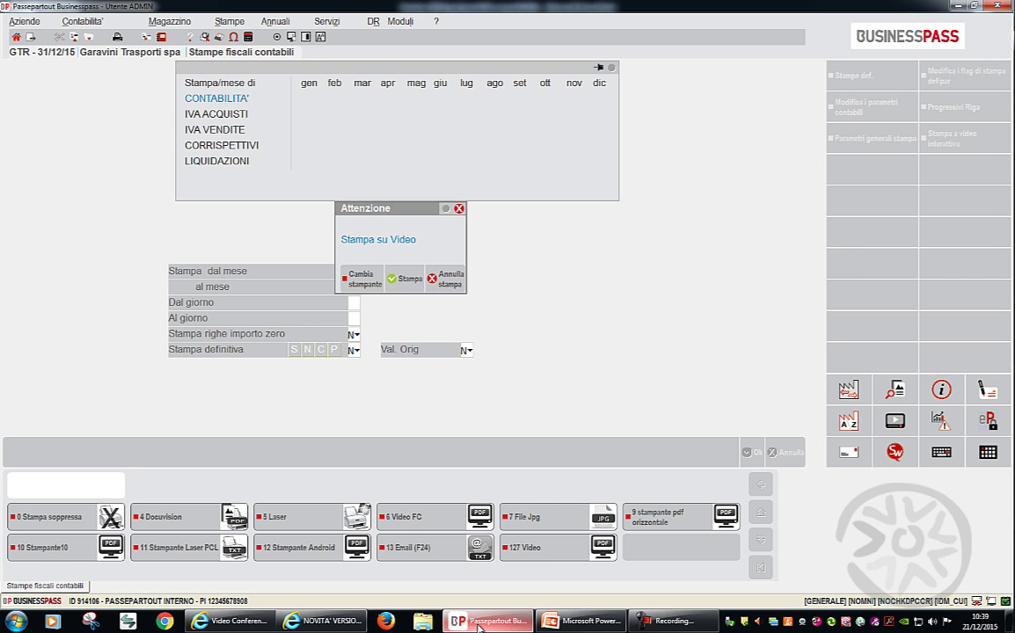
{"action": "key", "text": "F4"}
{"action": "key", "text": "Up"}
{"action": "key", "text": "Up"}
{"action": "key", "text": "Up"}
{"action": "key", "text": "Up"}
{"action": "key", "text": "Up"}
{"action": "key", "text": "Up"}
{"action": "key", "text": "Up"}
{"action": "key", "text": "Up"}
{"action": "key", "text": "Up"}
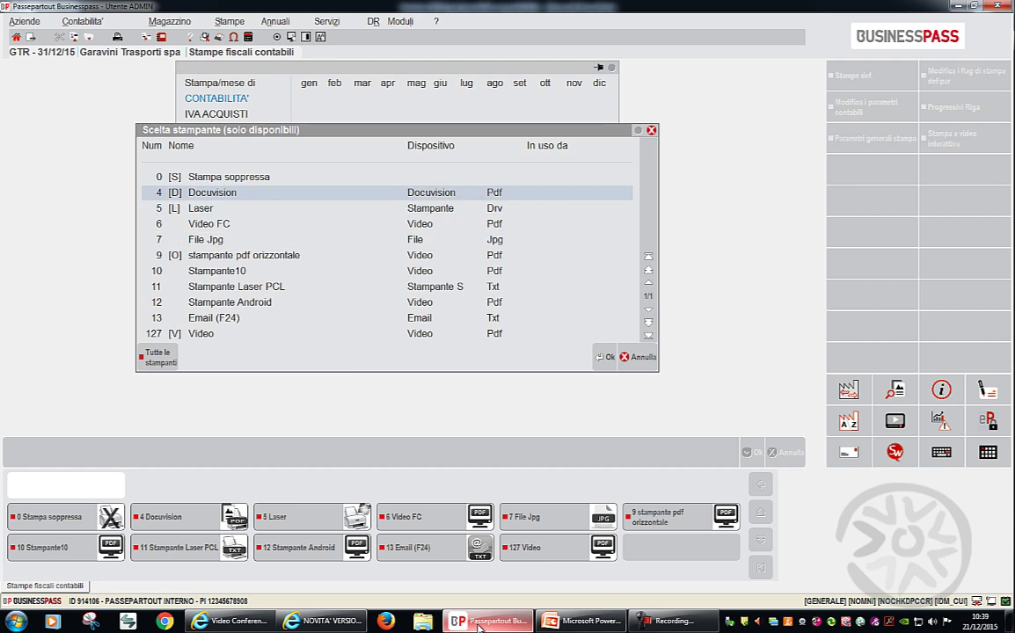
{"action": "key", "text": "Return"}
{"action": "key", "text": "F10"}
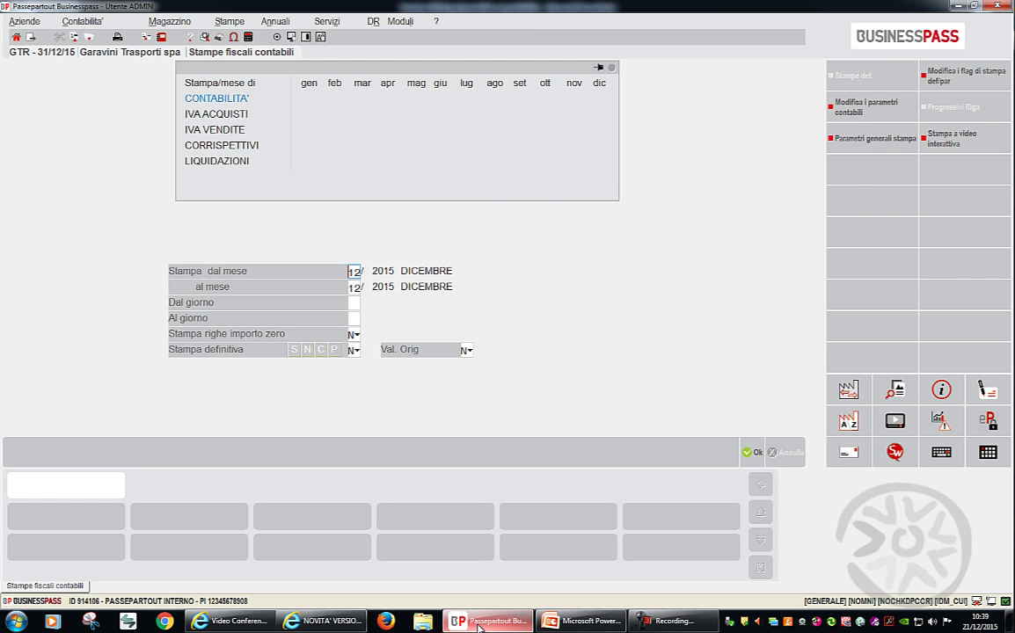
- Open document 15 in the Docuvision document management
{"action": "key", "text": "alt+s"}
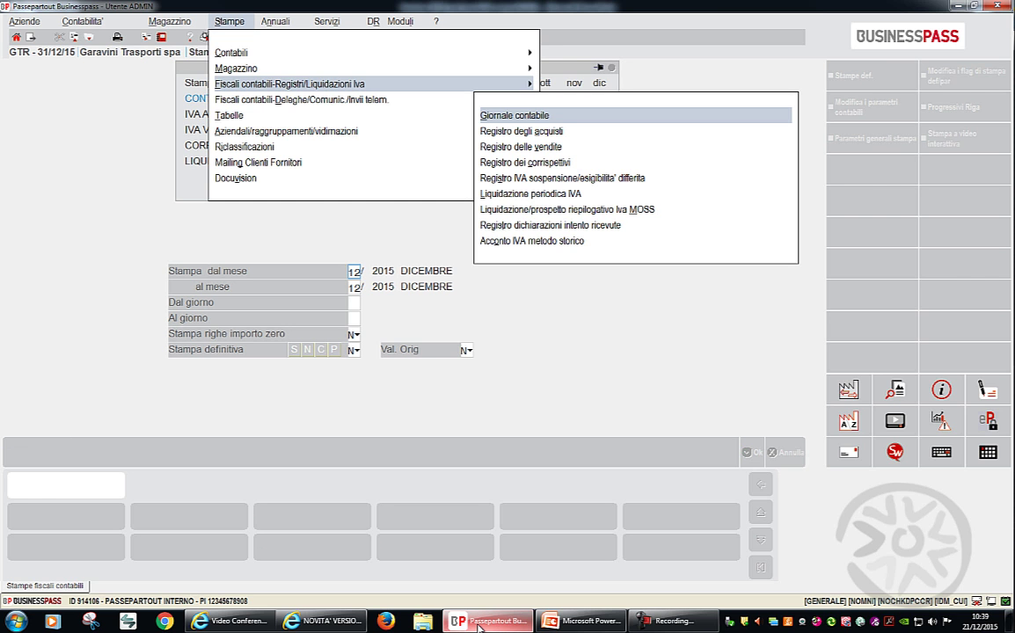
{"action": "key", "text": "Right"}
{"action": "key", "text": "Right"}
{"action": "key", "text": "Right"}
{"action": "key", "text": "Right"}
{"action": "key", "text": "Right"}
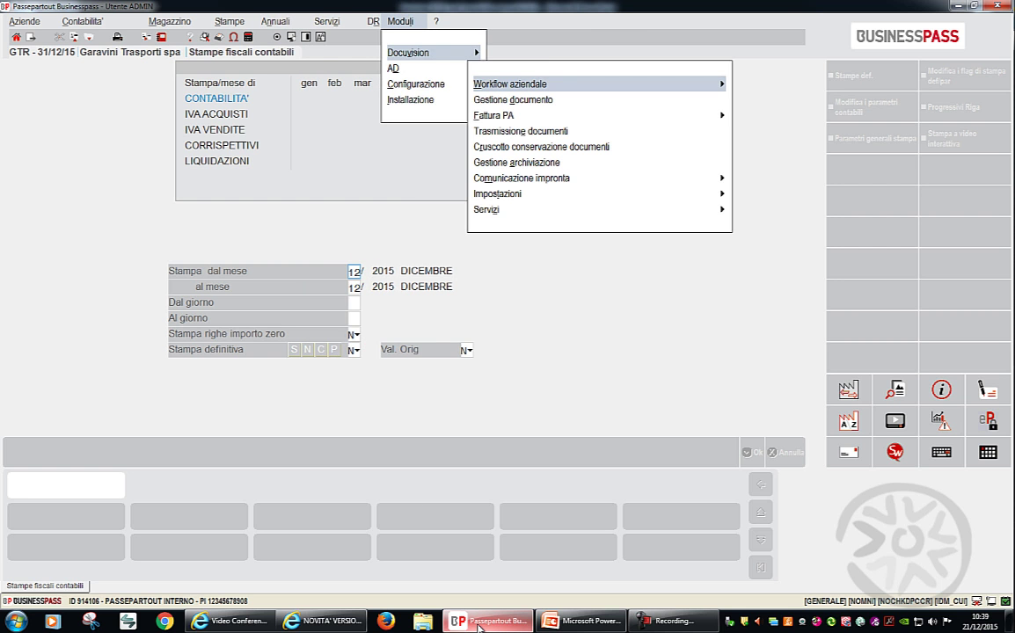
{"action": "key", "text": "Down"}
{"action": "key", "text": "Return"}
{"action": "type", "text": "15"}
{"action": "key", "text": "Return"}
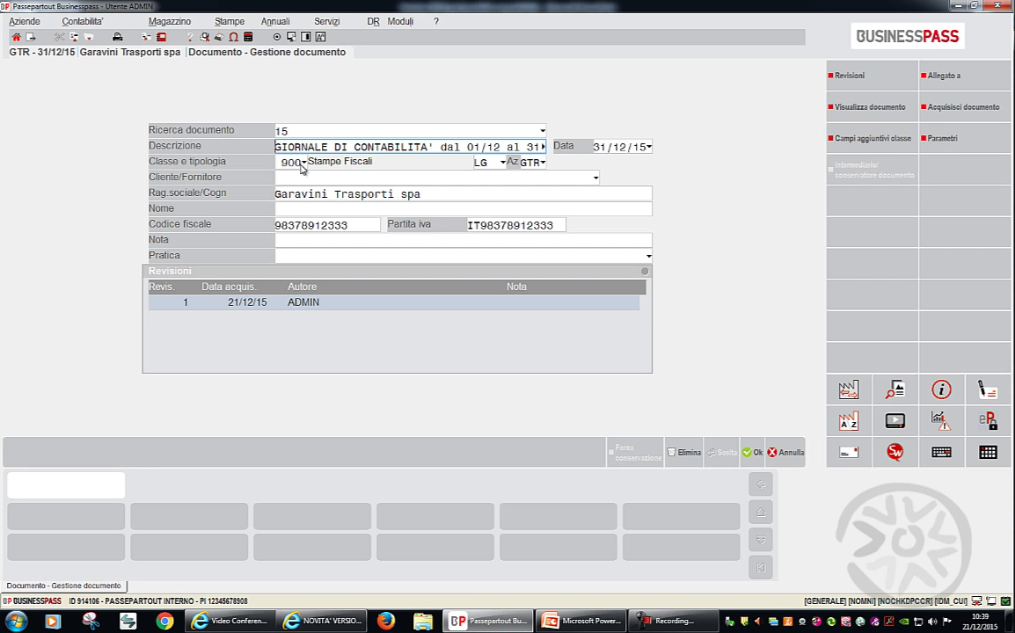
- Look up the document types of class 900 and select LG Libro giornale for the document
{"action": "left_click", "coordinate": [482, 163]}
{"action": "key", "text": "F2"}
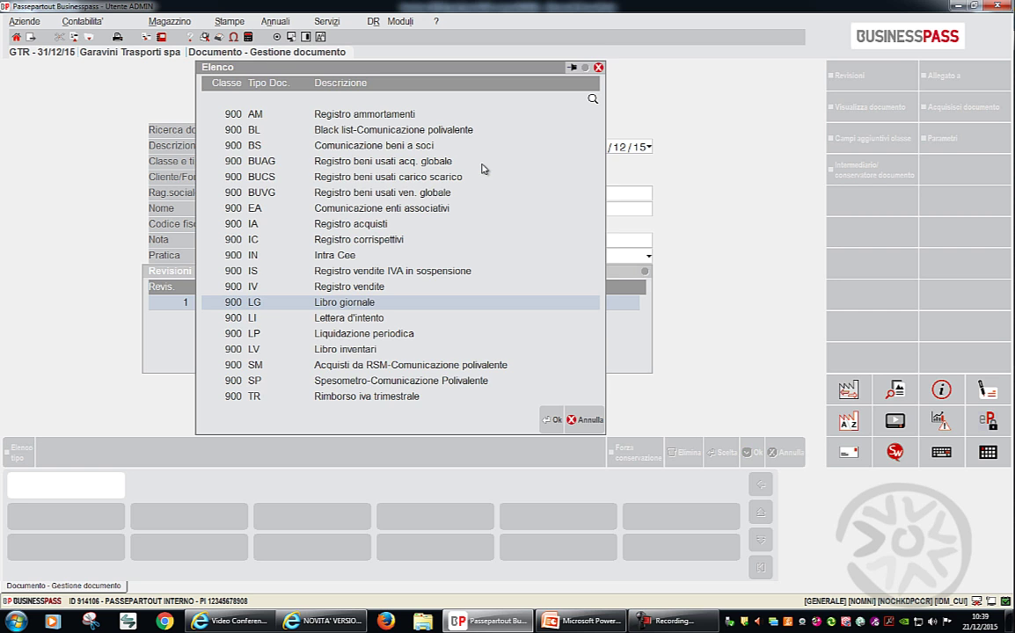
{"action": "double_click", "coordinate": [367, 304]}
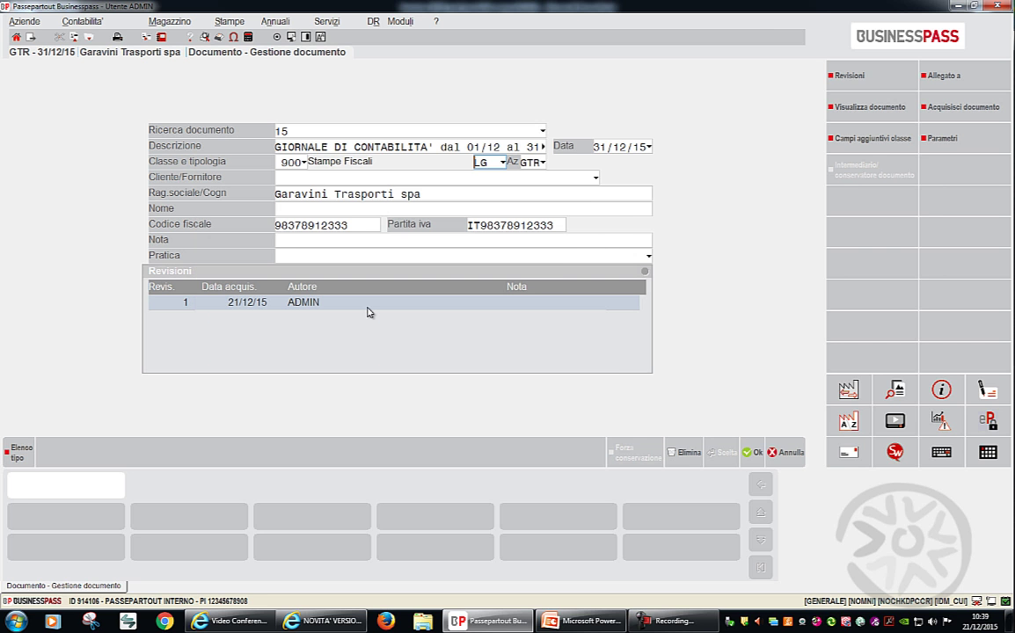
- Switch to PowerPoint, present the slides through Cruscotto conservazione commercialista, and end the slide show
{"action": "left_click", "coordinate": [562, 625]}
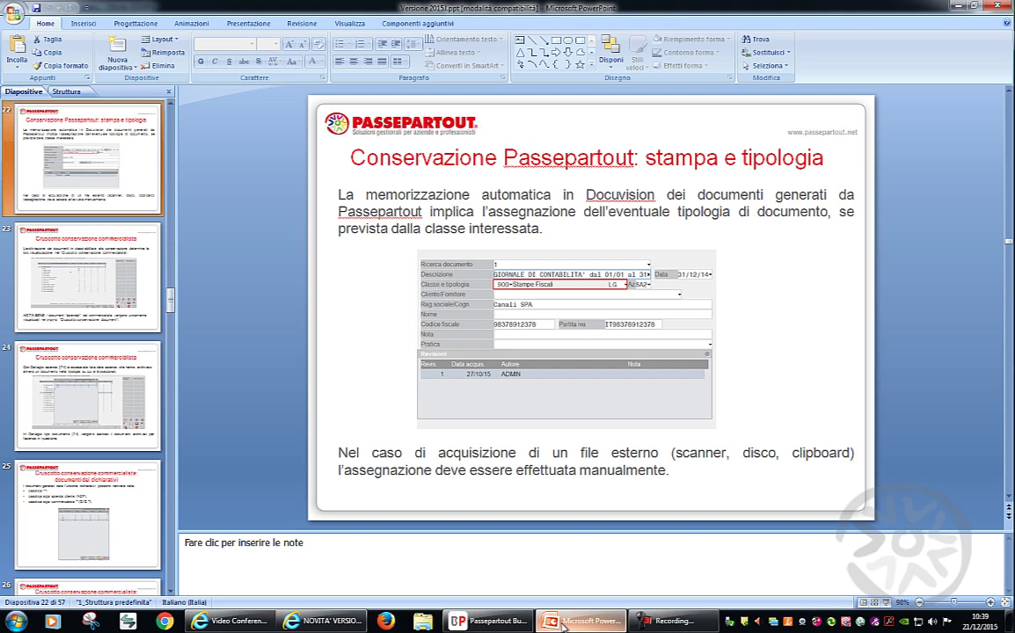
{"action": "key", "text": "shift+F5"}
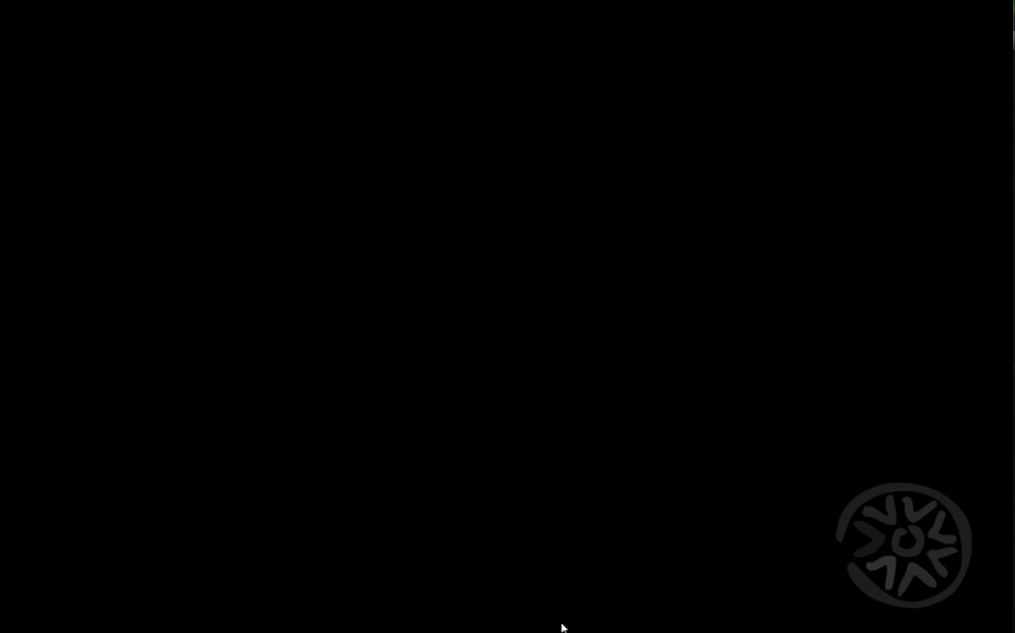
{"action": "key", "text": "Right"}
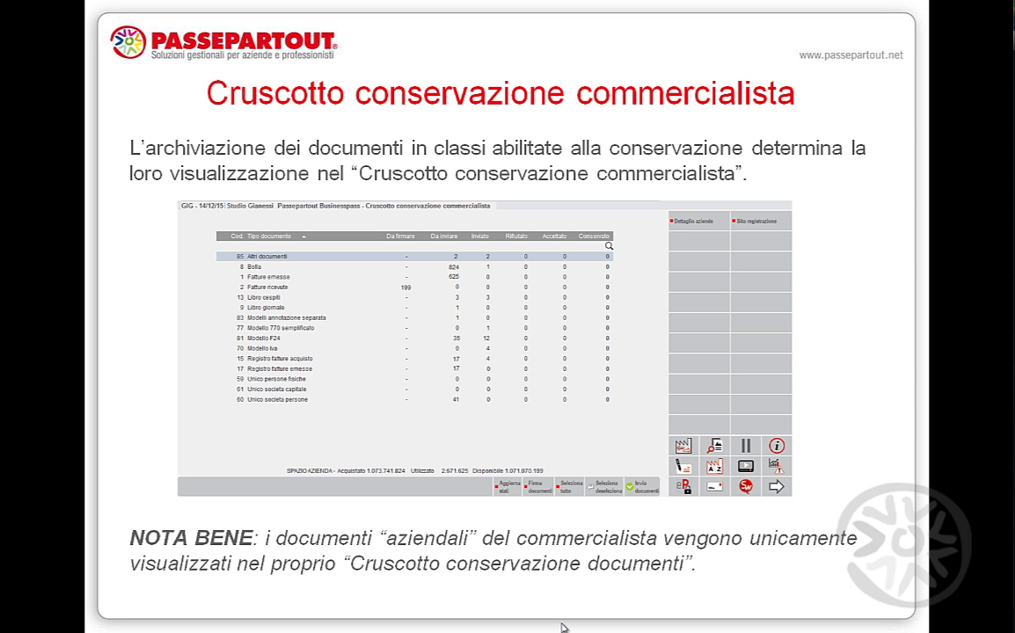
{"action": "key", "text": "Escape"}
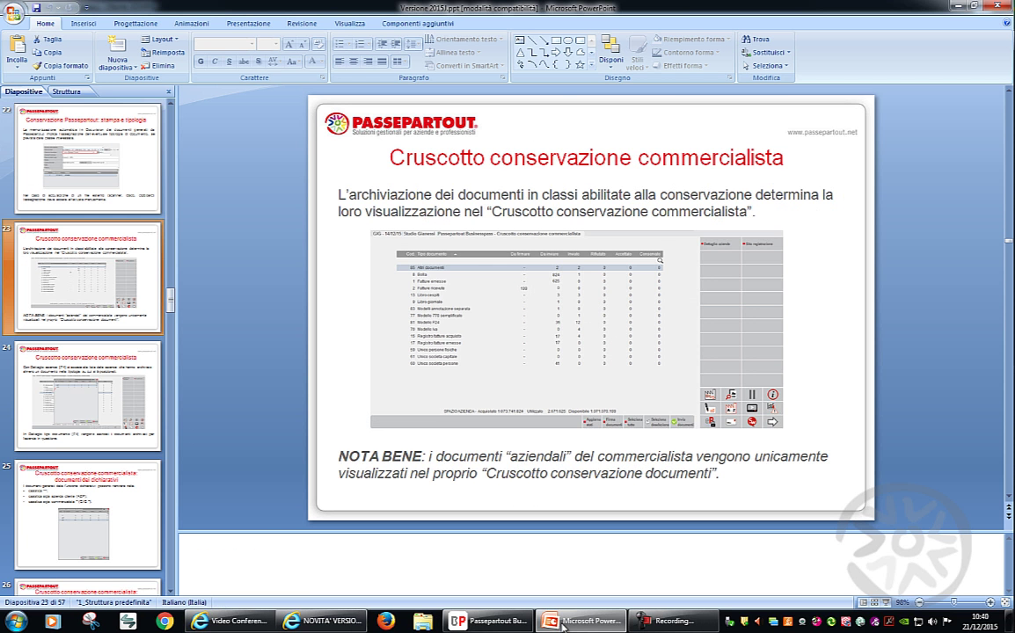
- Switch to Passepartout Businesspass, leave the document management and open company A04 with date 31/12/2015
{"action": "left_click", "coordinate": [489, 618]}
{"action": "key", "text": "alt+m"}
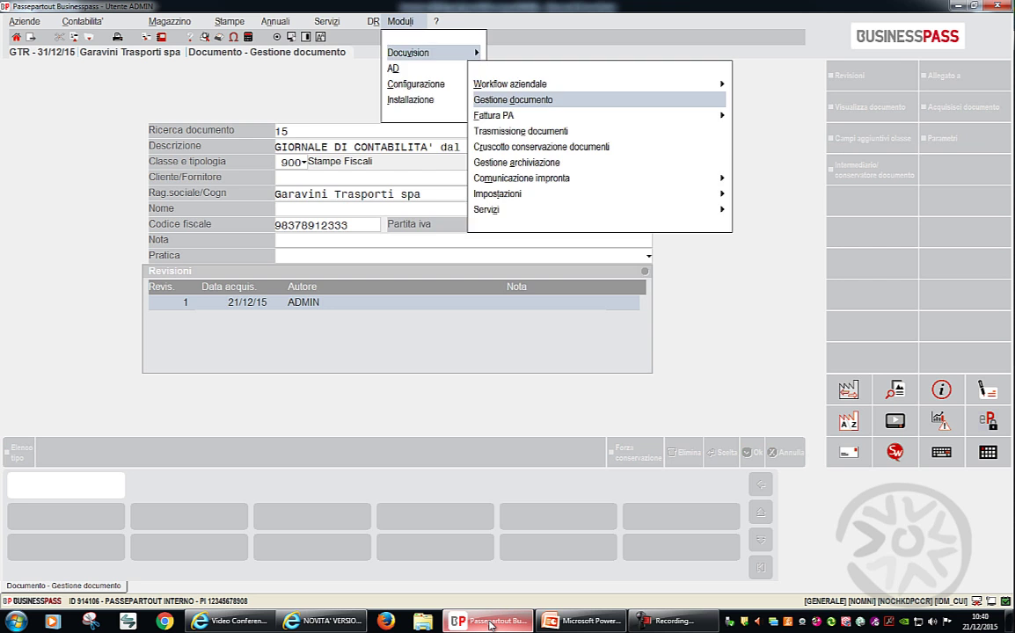
{"action": "key", "text": "Left"}
{"action": "key", "text": "Left"}
{"action": "key", "text": "Left"}
{"action": "key", "text": "Left"}
{"action": "key", "text": "Left"}
{"action": "key", "text": "Left"}
{"action": "key", "text": "Left"}
{"action": "key", "text": "Left"}
{"action": "key", "text": "Escape"}
{"action": "key", "text": "Escape"}
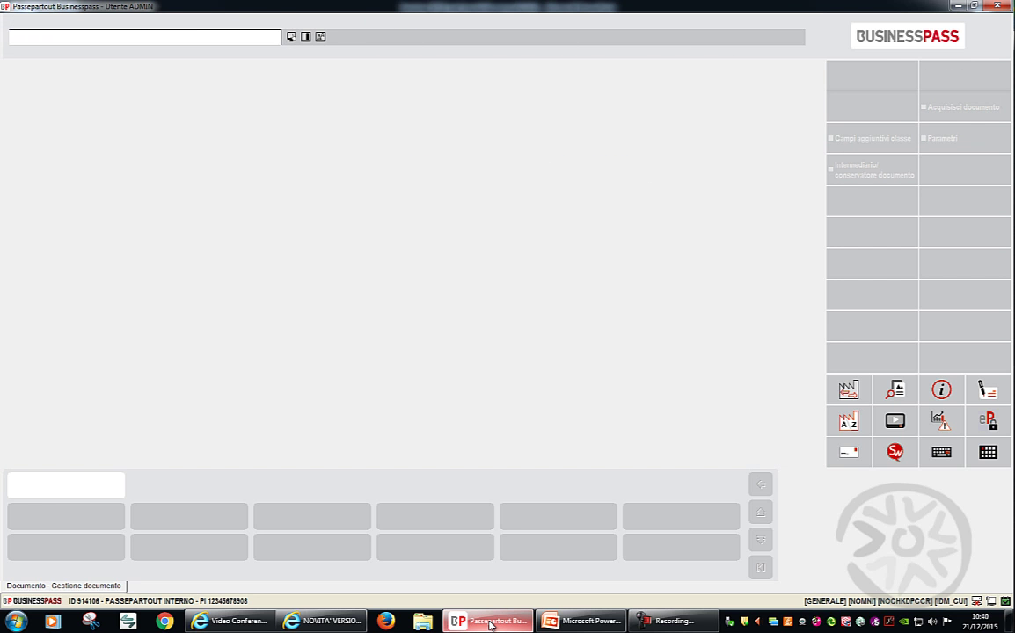
{"action": "key", "text": "Return"}
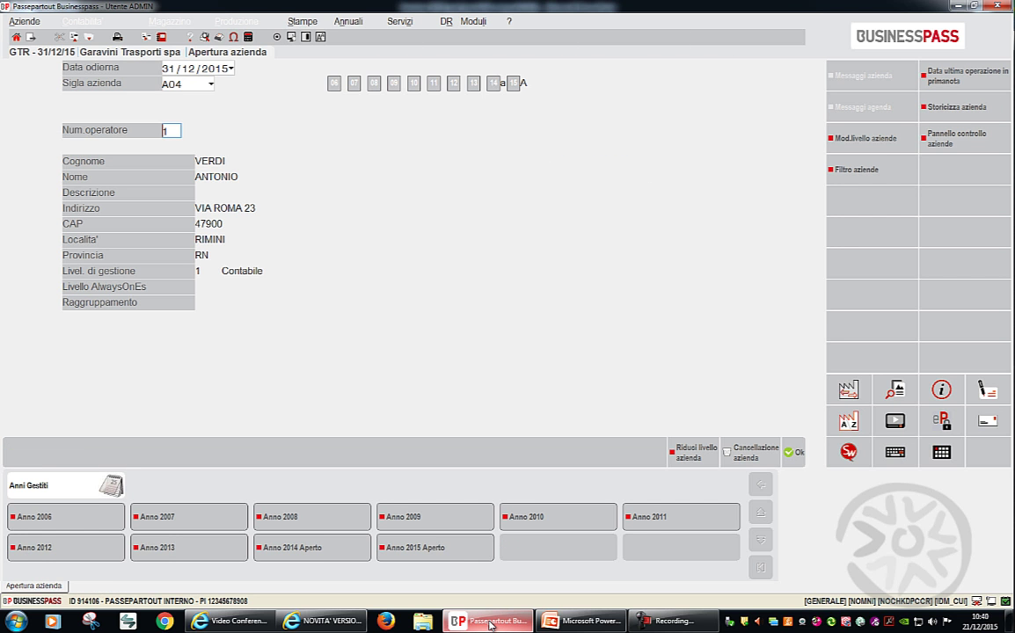
{"action": "key", "text": "Return"}
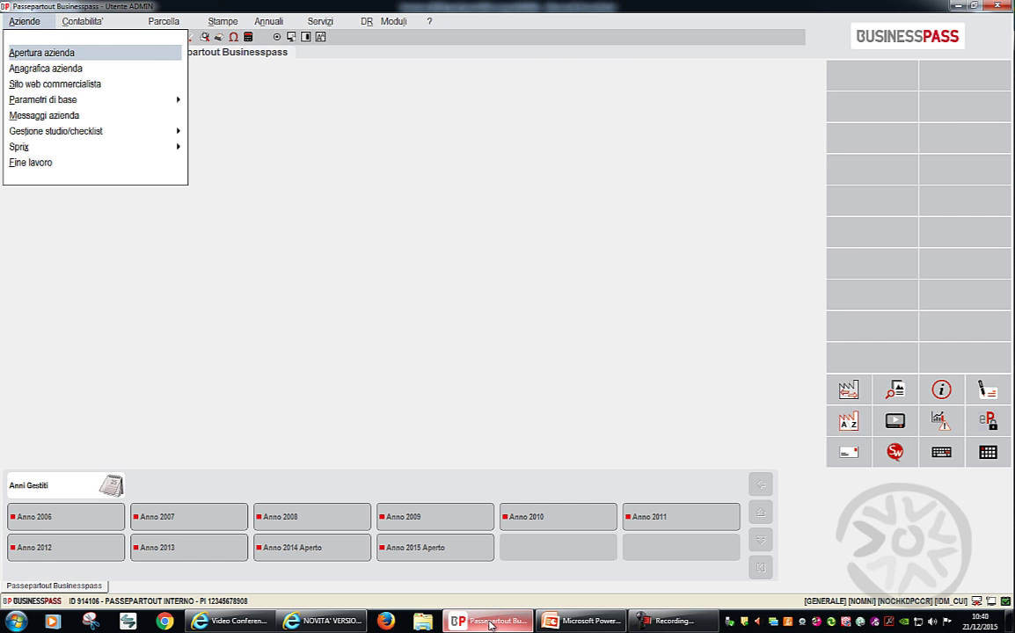
- Open Docuvision's Cruscotto conservazione documenti for company A04 and go to the Libro cespiti row
{"action": "key", "text": "Right"}
{"action": "key", "text": "Right"}
{"action": "key", "text": "Right"}
{"action": "key", "text": "Right"}
{"action": "key", "text": "Right"}
{"action": "key", "text": "Right"}
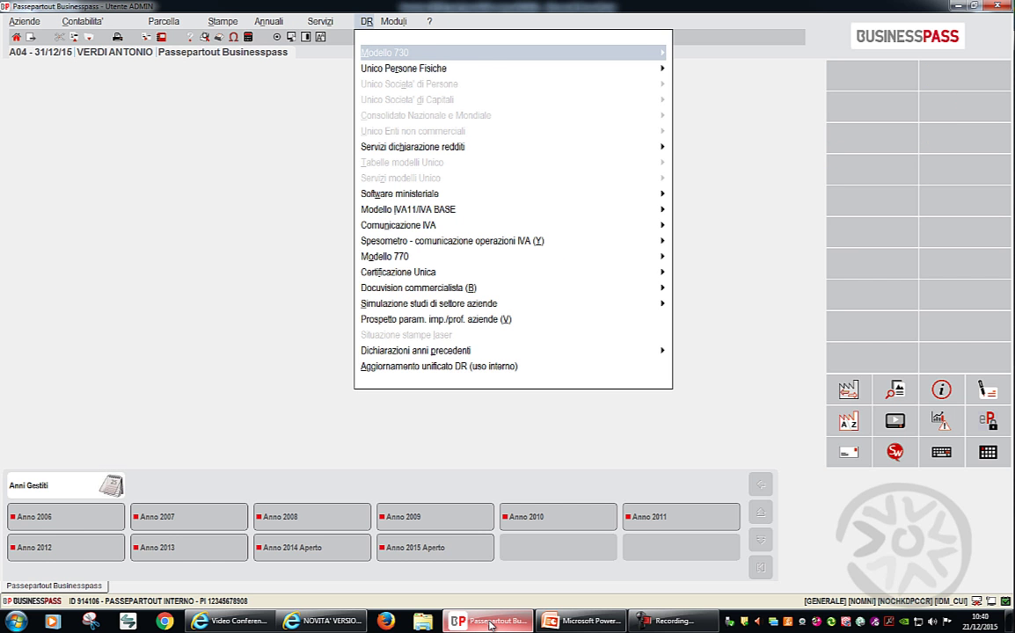
{"action": "key", "text": "Right"}
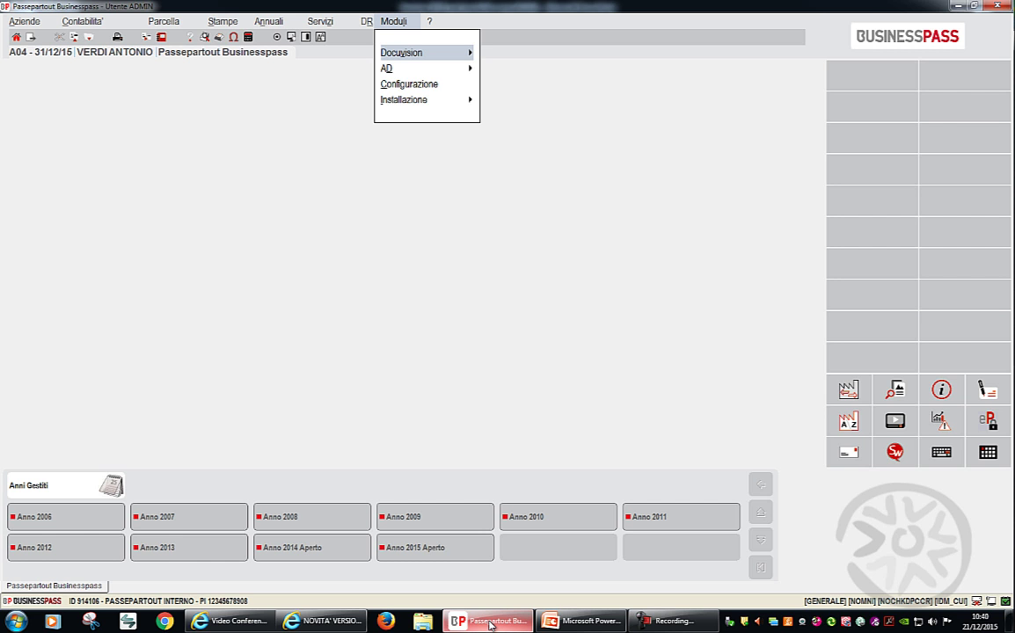
{"action": "key", "text": "Right"}
{"action": "key", "text": "Down"}
{"action": "key", "text": "Down"}
{"action": "key", "text": "Down"}
{"action": "key", "text": "Down"}
{"action": "key", "text": "Down"}
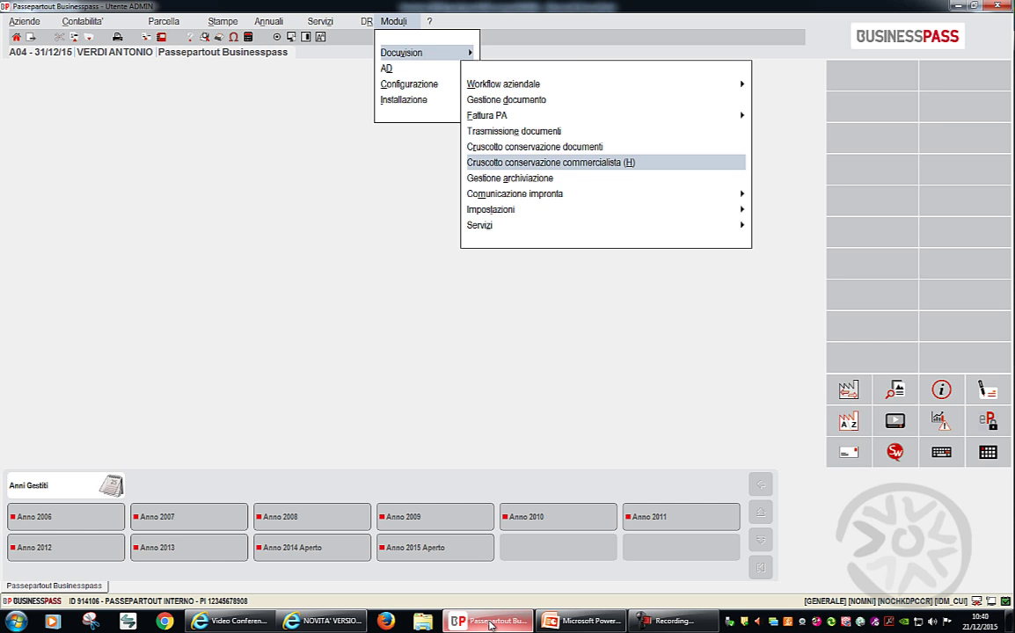
{"action": "key", "text": "Up"}
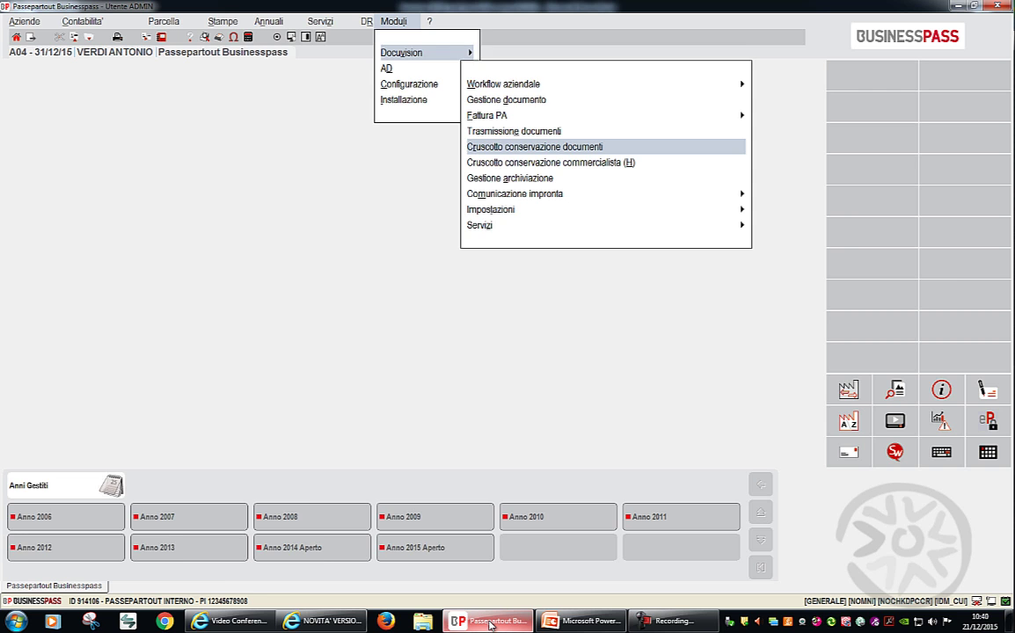
{"action": "key", "text": "Return"}
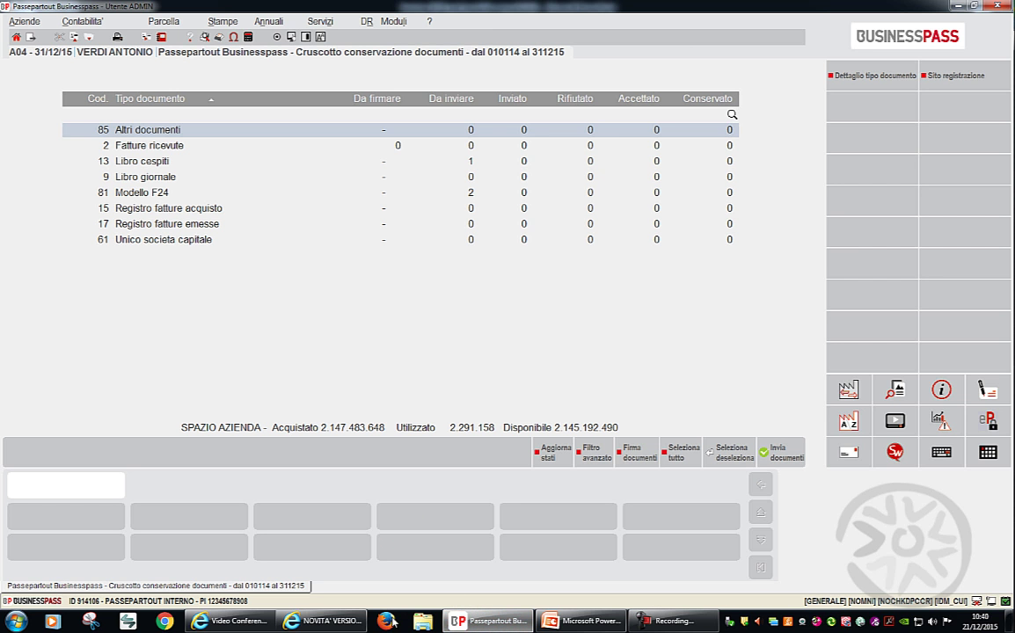
{"action": "key", "text": "Down"}
{"action": "key", "text": "Down"}
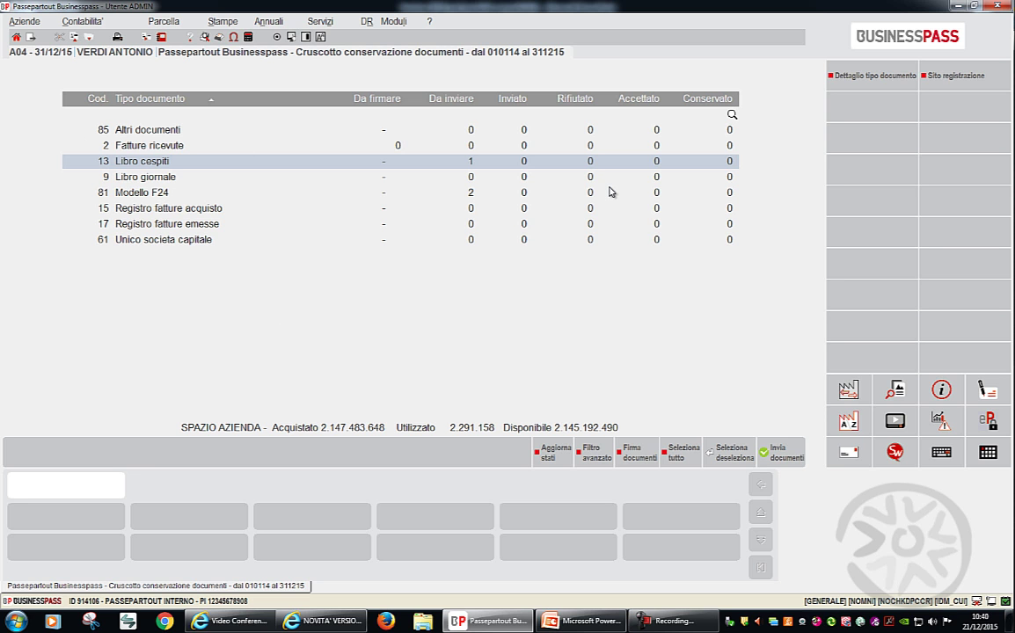
- Open the Cruscotto conservazione commercialista and review the Fatture ricevute and Irap persone fisiche rows
{"action": "key", "text": "alt+l"}
{"action": "key", "text": "Down"}
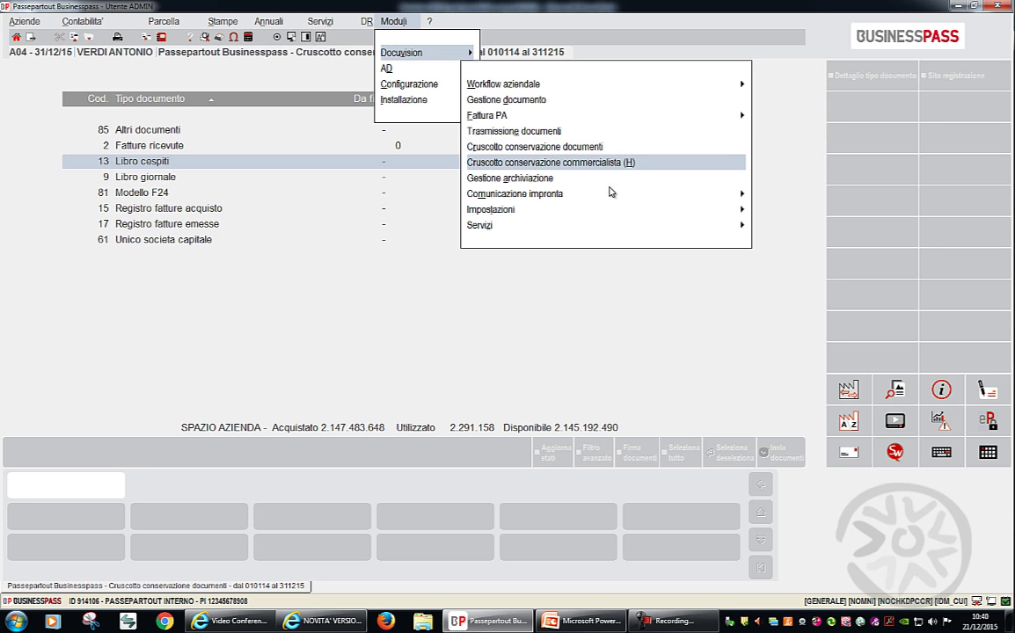
{"action": "key", "text": "Return"}
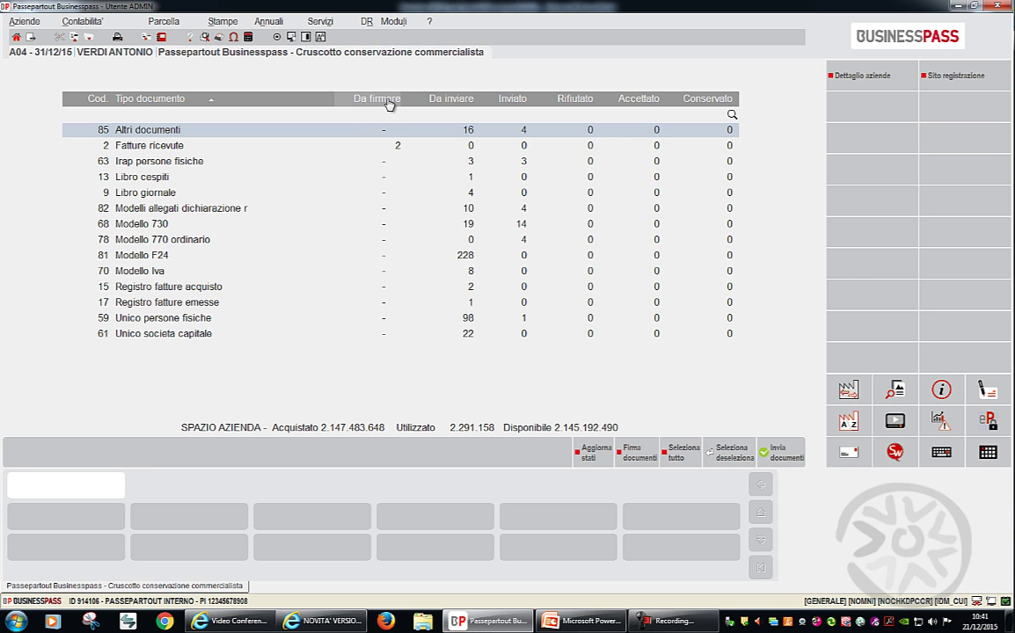
{"action": "key", "text": "Down"}
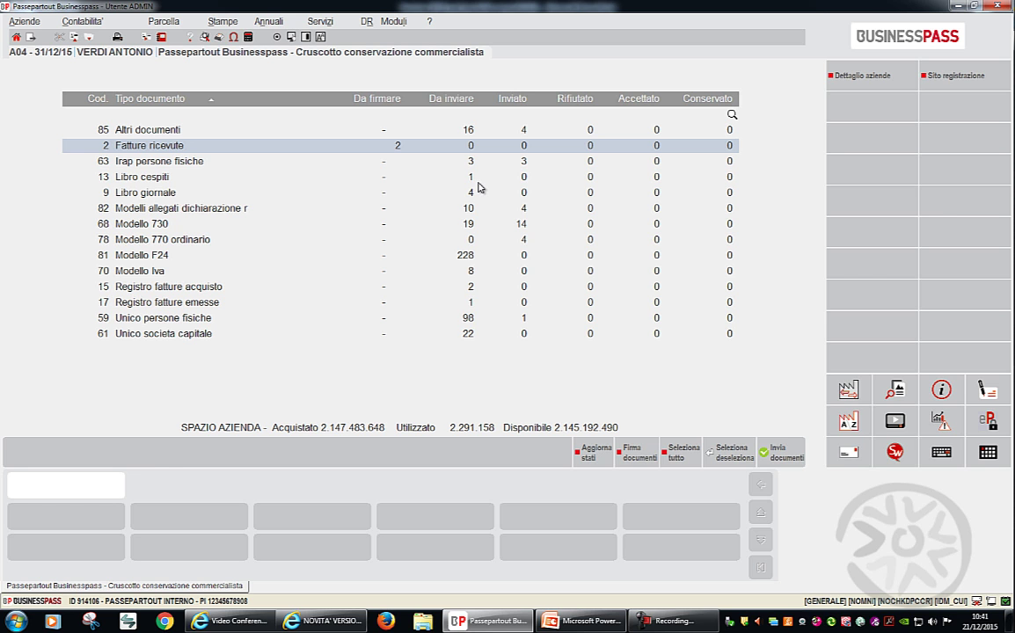
{"action": "left_click", "coordinate": [372, 170]}
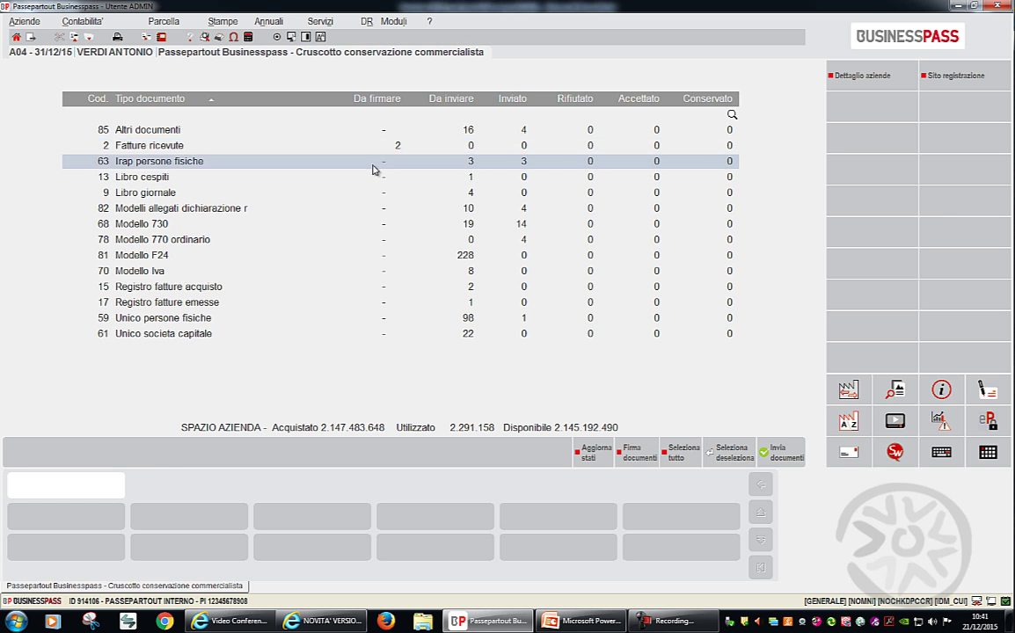
- Show the company details of Libro giornale and list the documents archived for company EST
{"action": "key", "text": "Down"}
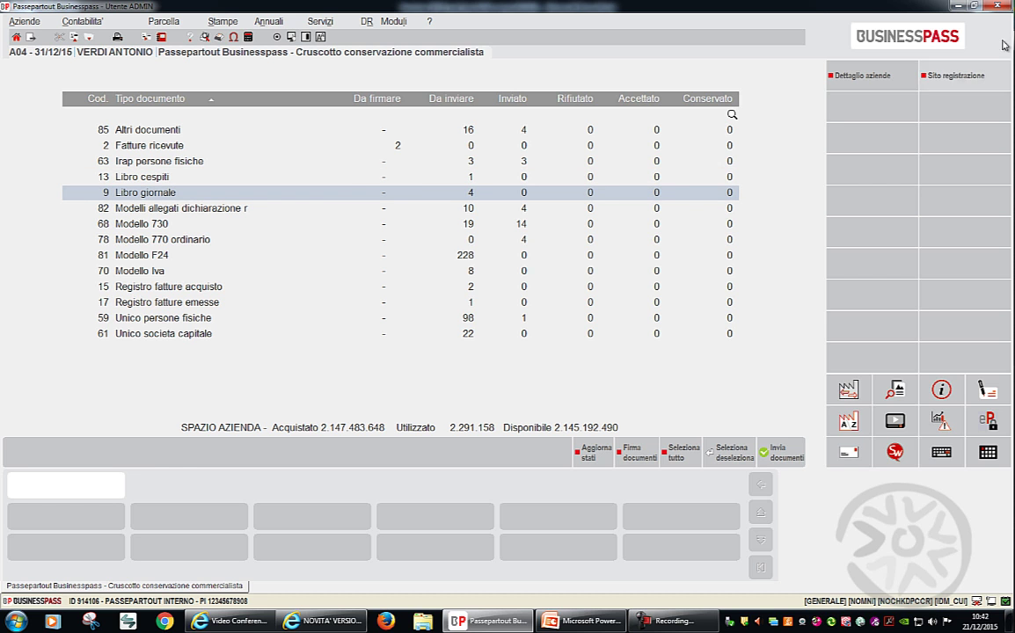
{"action": "left_click", "coordinate": [861, 80]}
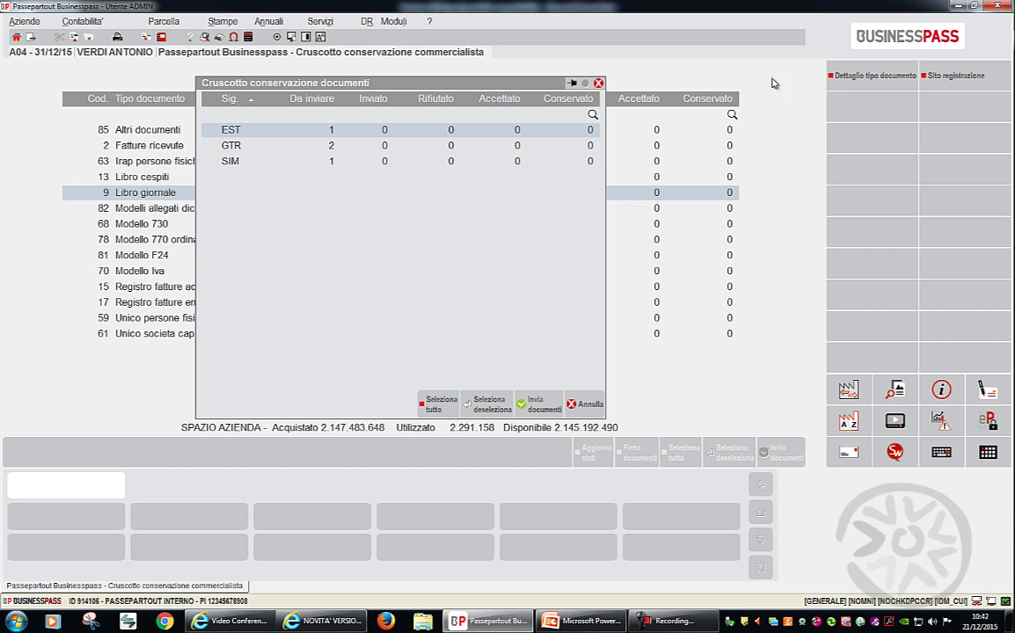
{"action": "left_click", "coordinate": [875, 79]}
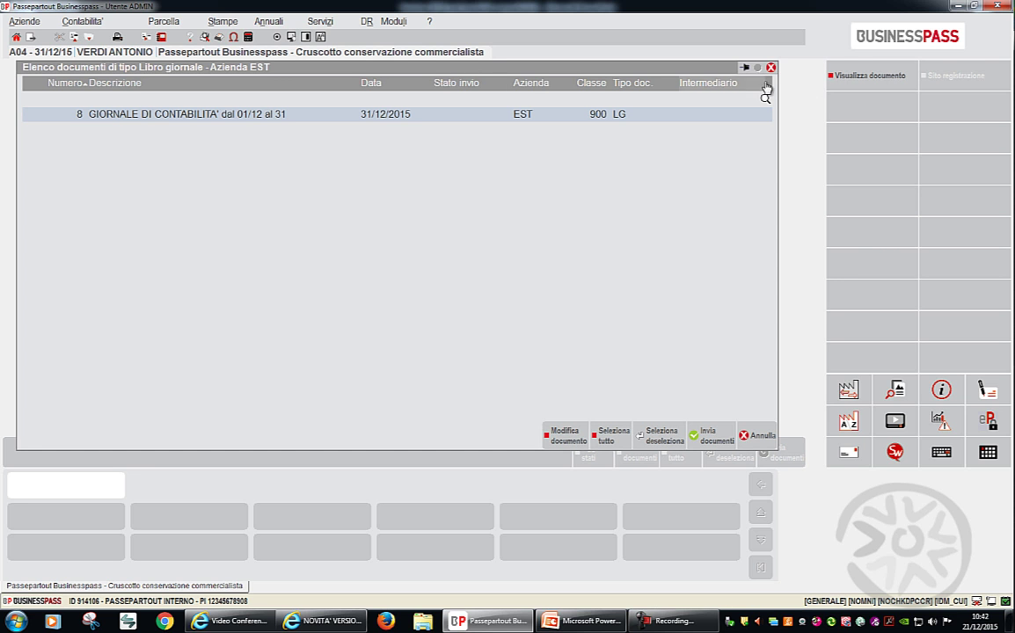
- Open document 8 of company EST for editing, abandon it without changes and return to the accountant's dashboard
{"action": "left_click", "coordinate": [567, 437]}
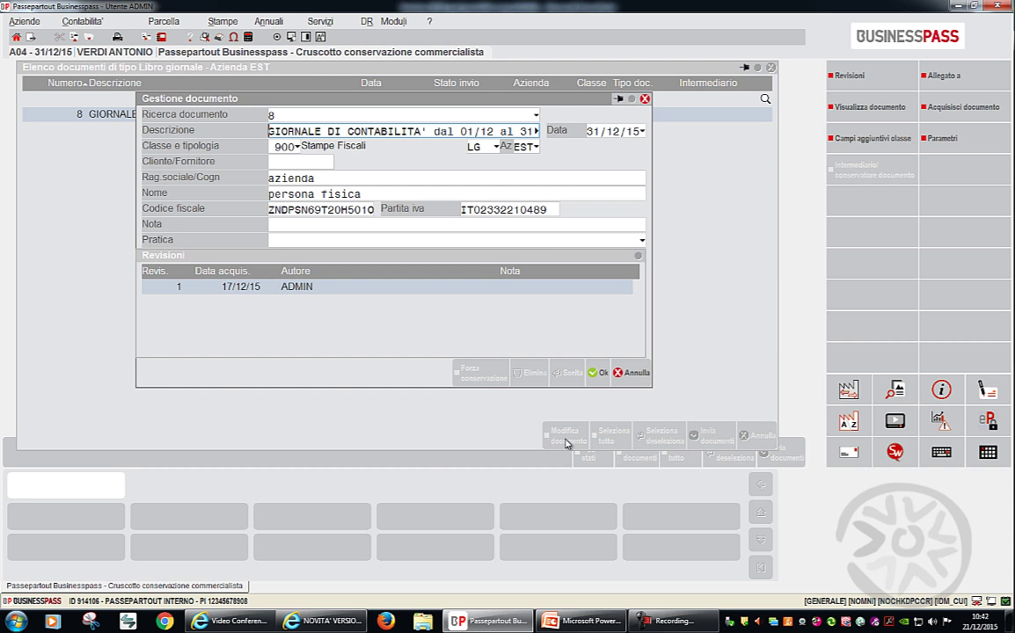
{"action": "left_click", "coordinate": [631, 372]}
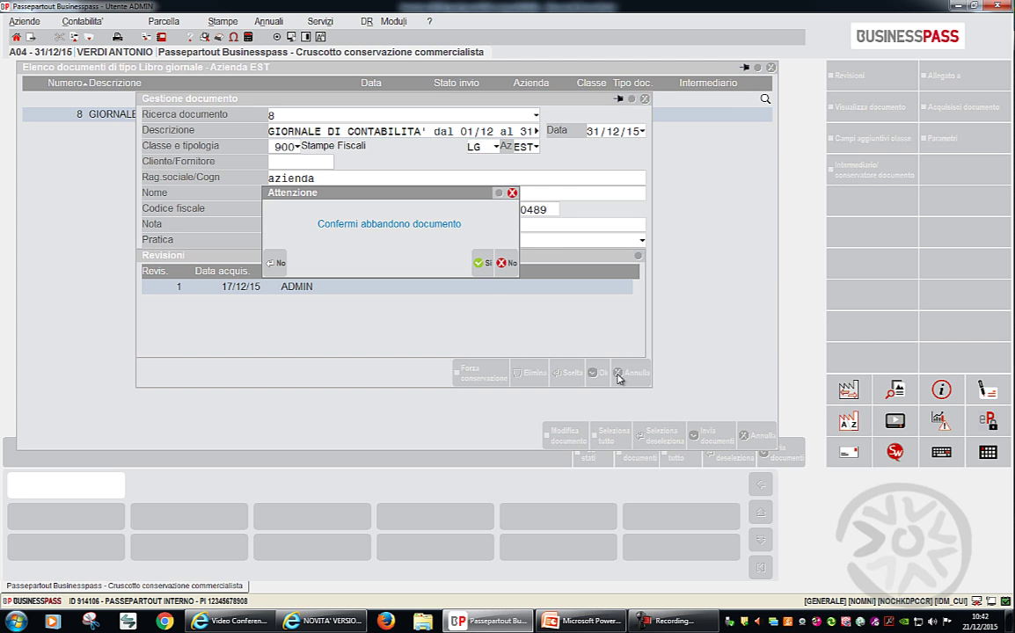
{"action": "left_click", "coordinate": [483, 266]}
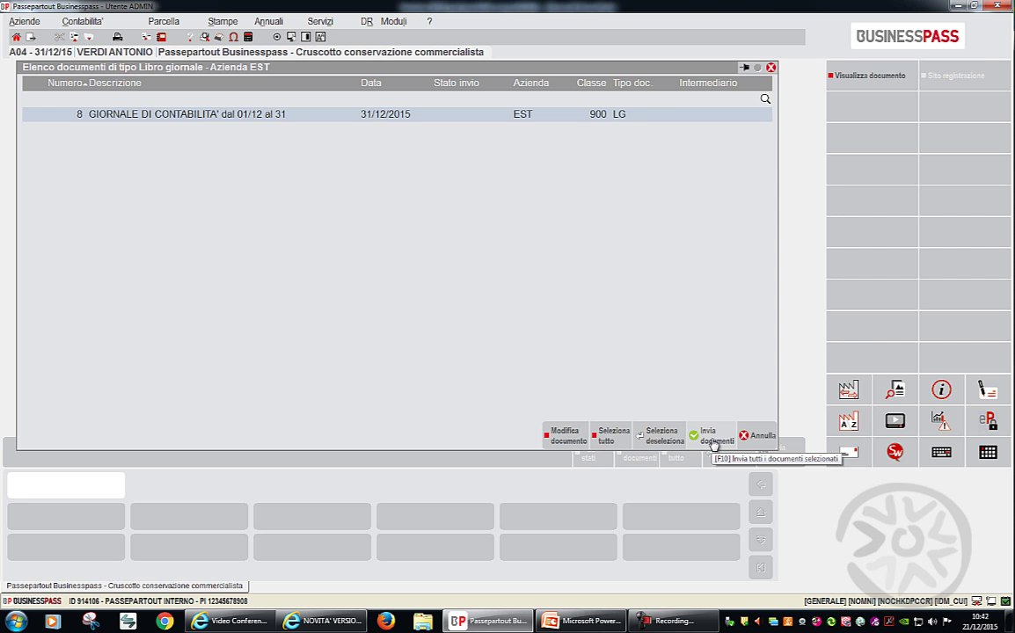
{"action": "left_click", "coordinate": [758, 435]}
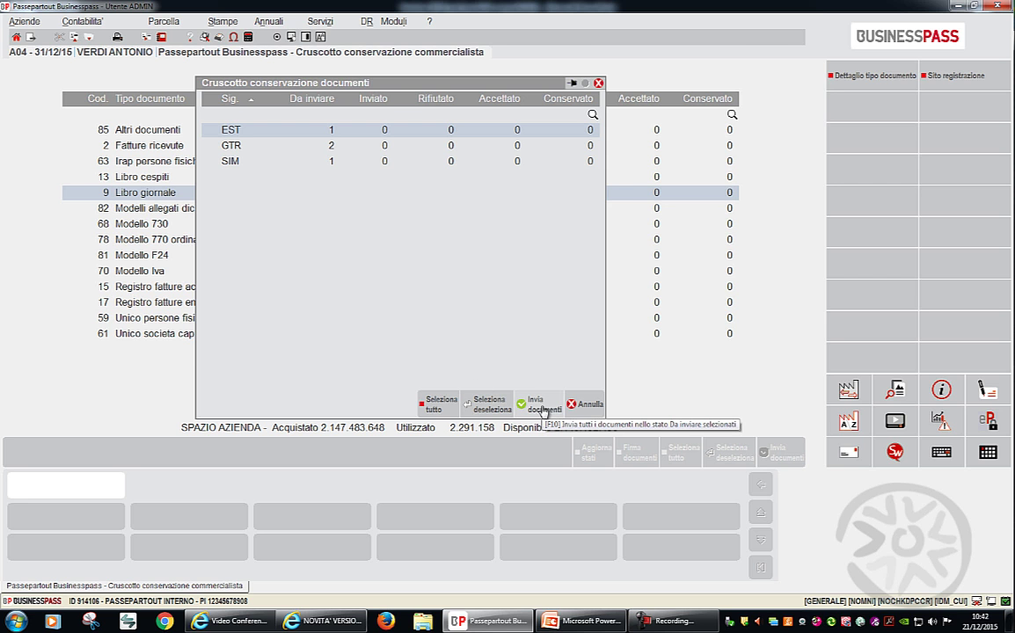
{"action": "left_click", "coordinate": [585, 405]}
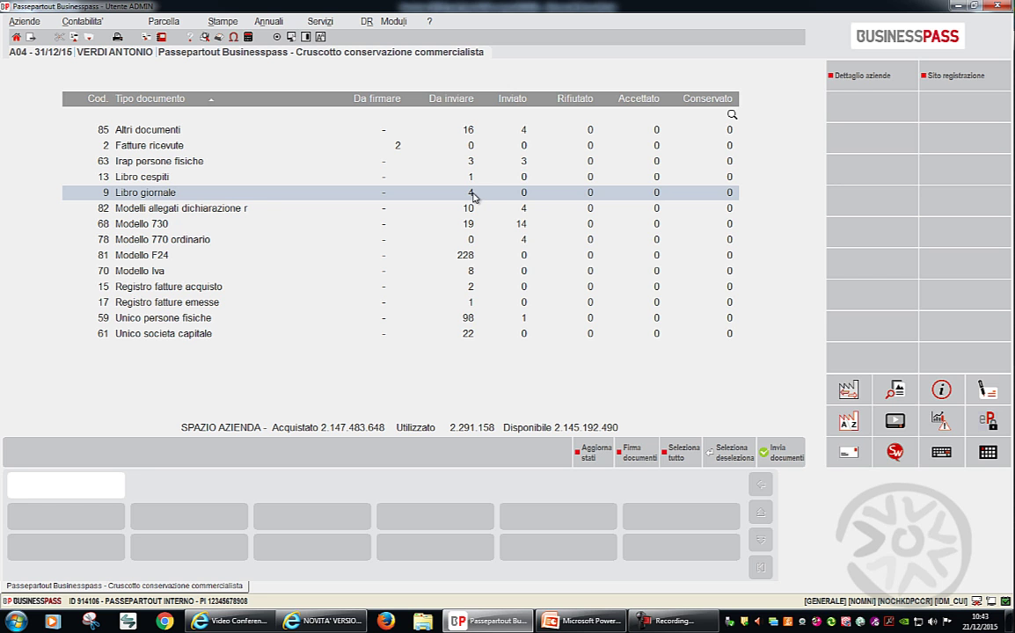
- View the Libro cespiti documents archived for company GTR and return to the accountant's dashboard
{"action": "key", "text": "Up"}
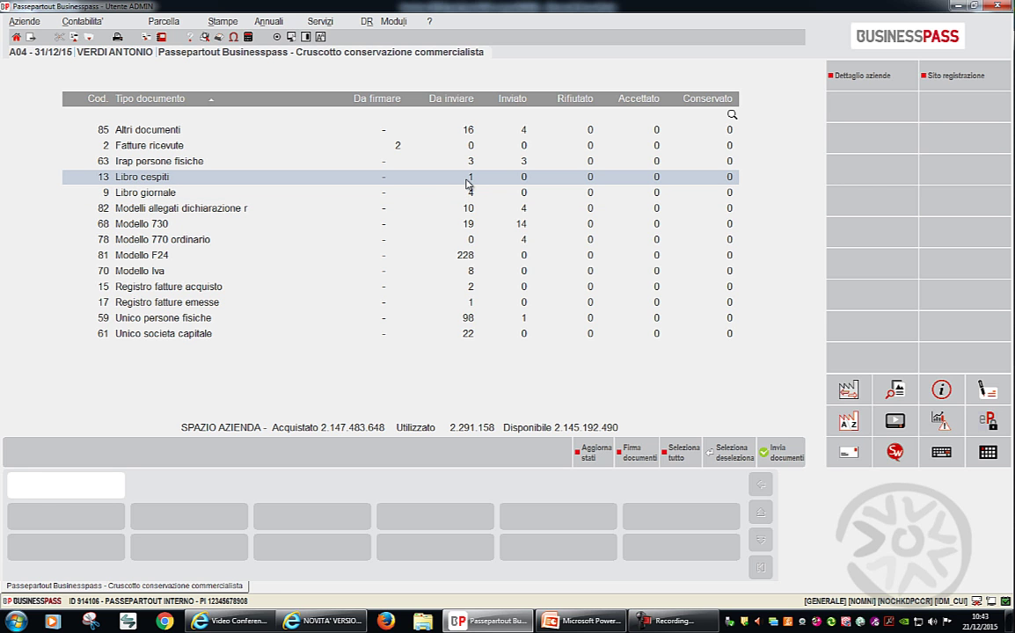
{"action": "left_click", "coordinate": [867, 79]}
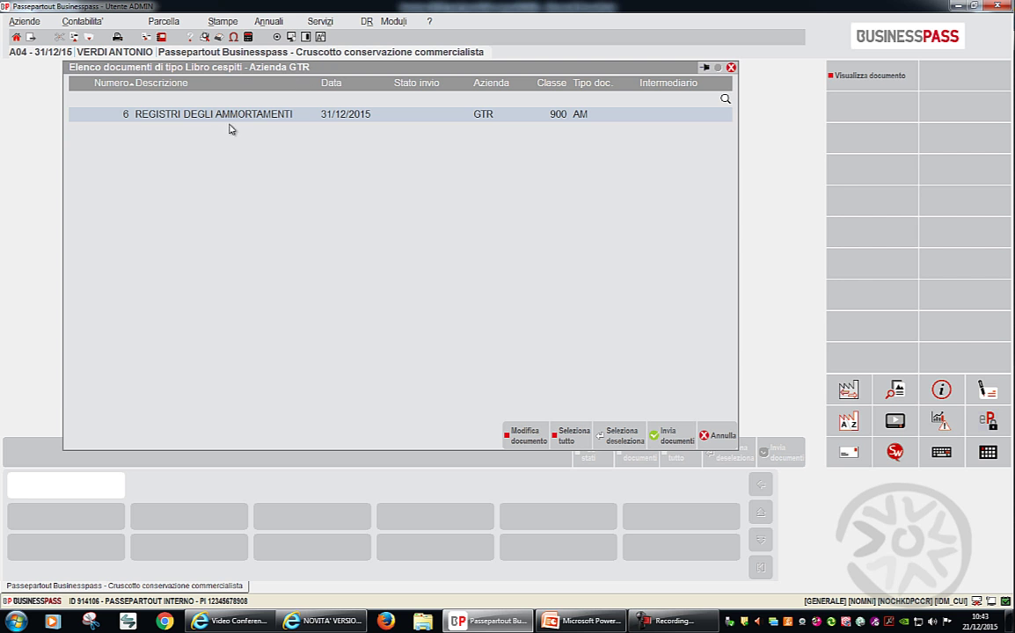
{"action": "left_click", "coordinate": [711, 436]}
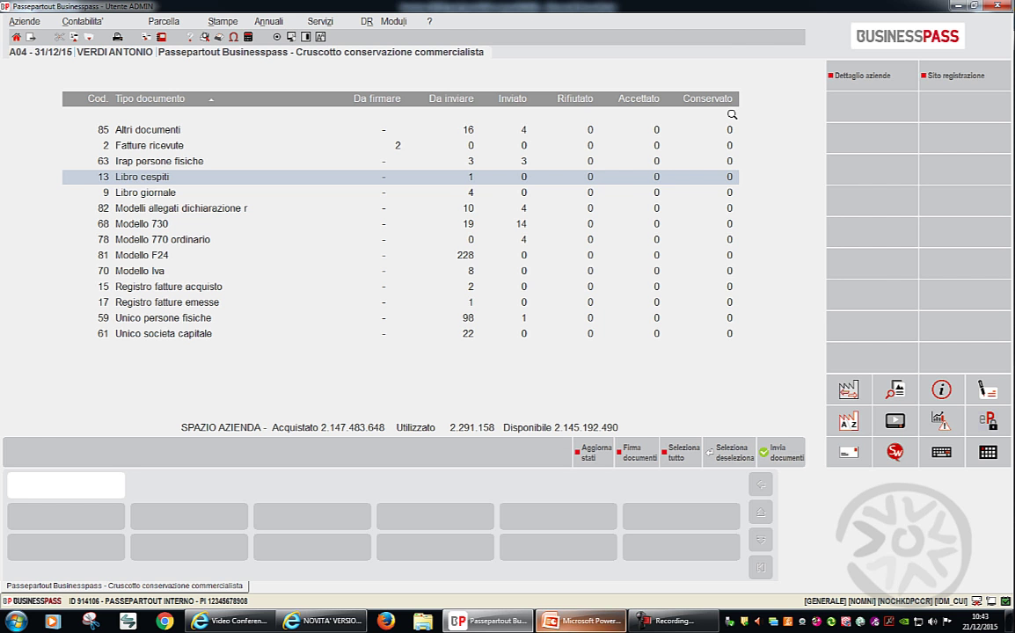
- Switch to PowerPoint, start the slide show from the current slide and advance to the Dettaglio aziende slide
{"action": "left_click", "coordinate": [572, 624]}
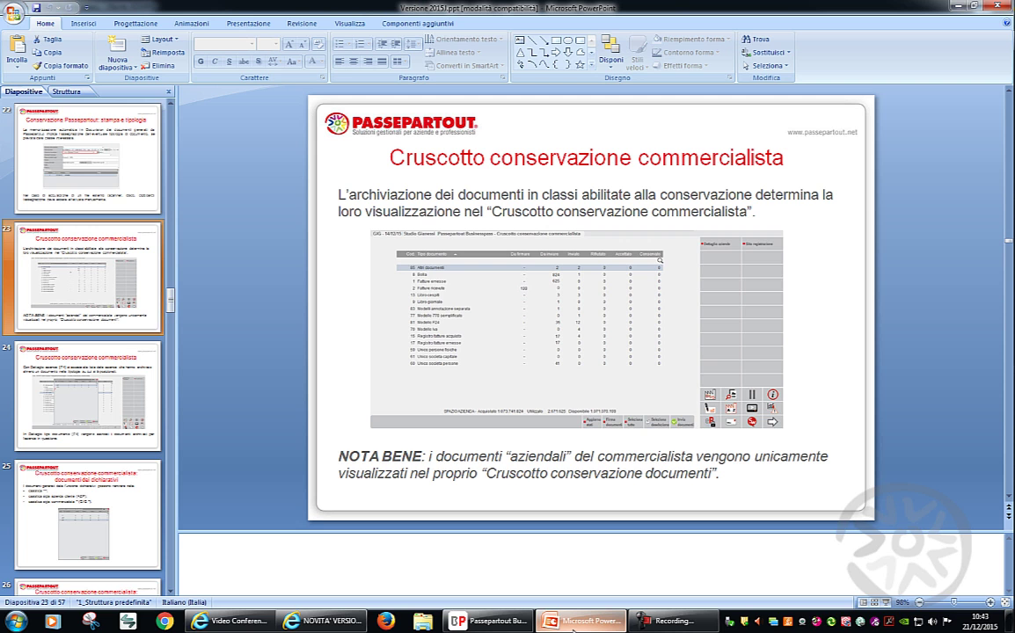
{"action": "key", "text": "shift+F5"}
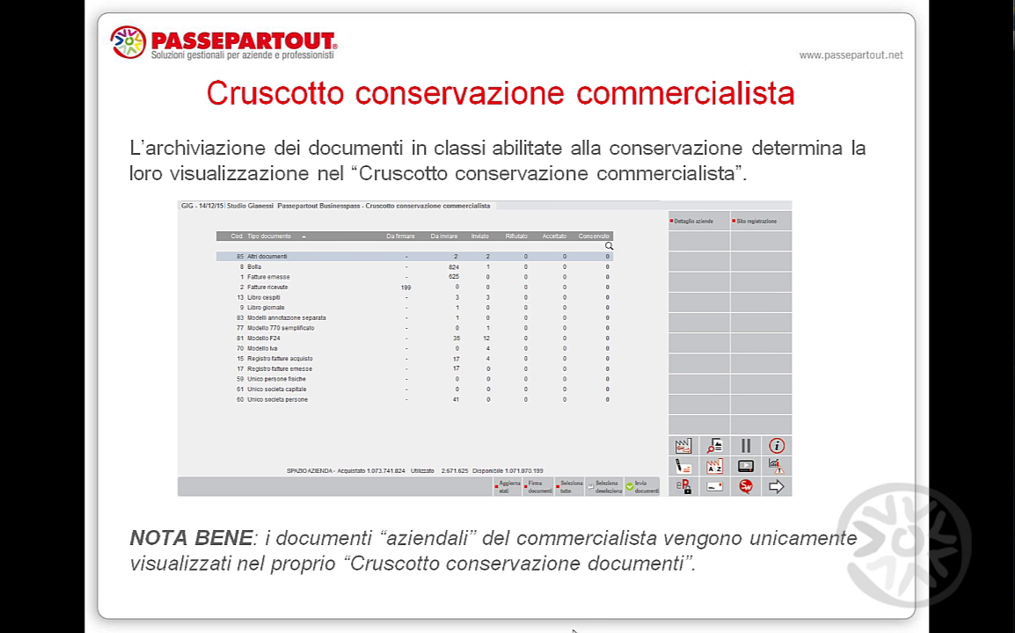
{"action": "key", "text": "Right"}
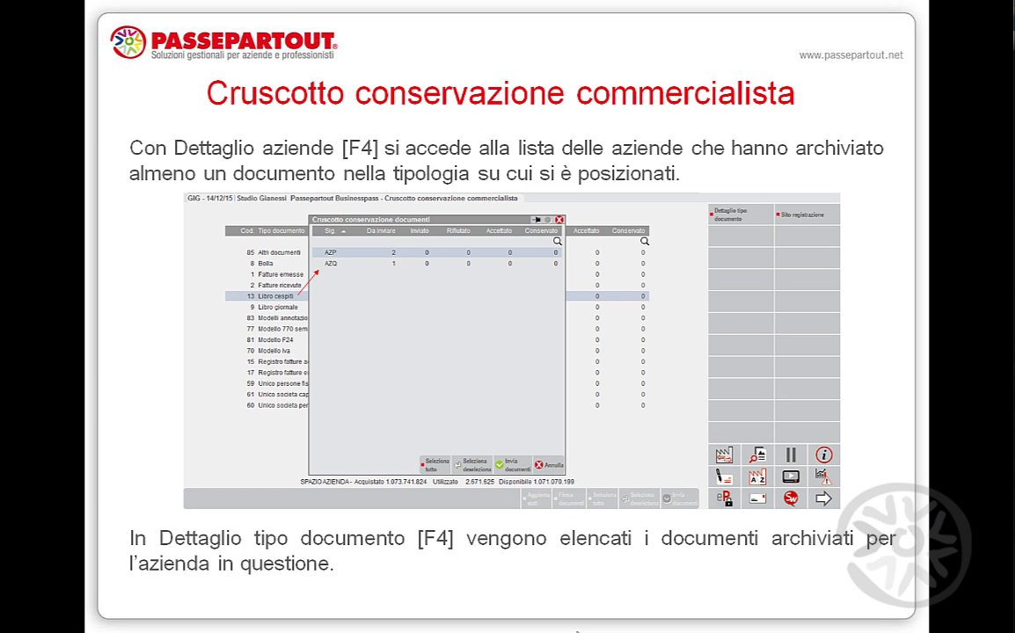
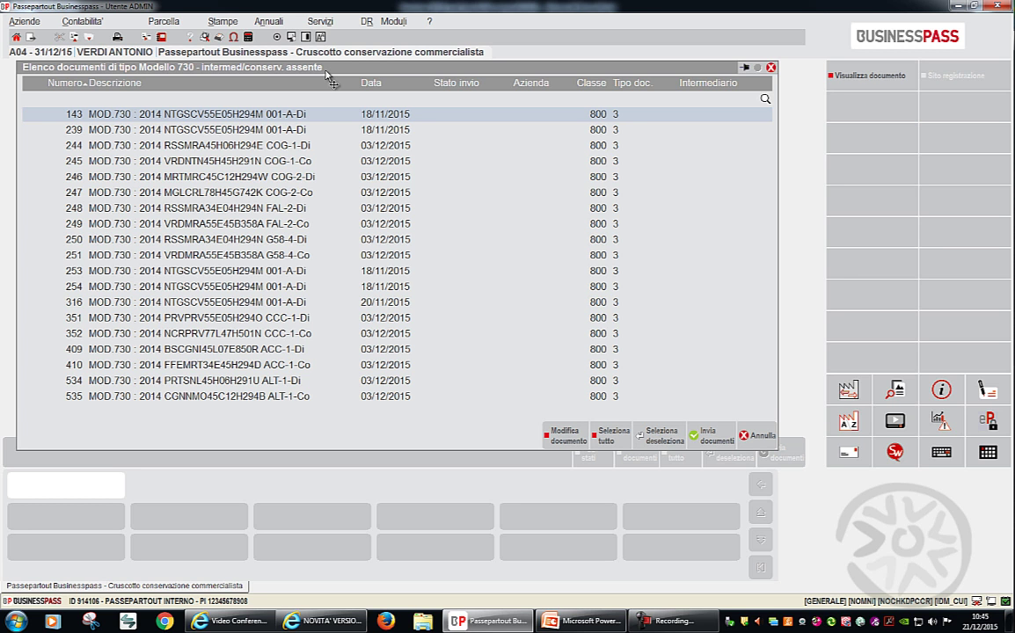
- Close the Modello 730 document list, switch to PowerPoint, present the sigla azienda cliente slide and end the slide show
{"action": "key", "text": "Escape"}
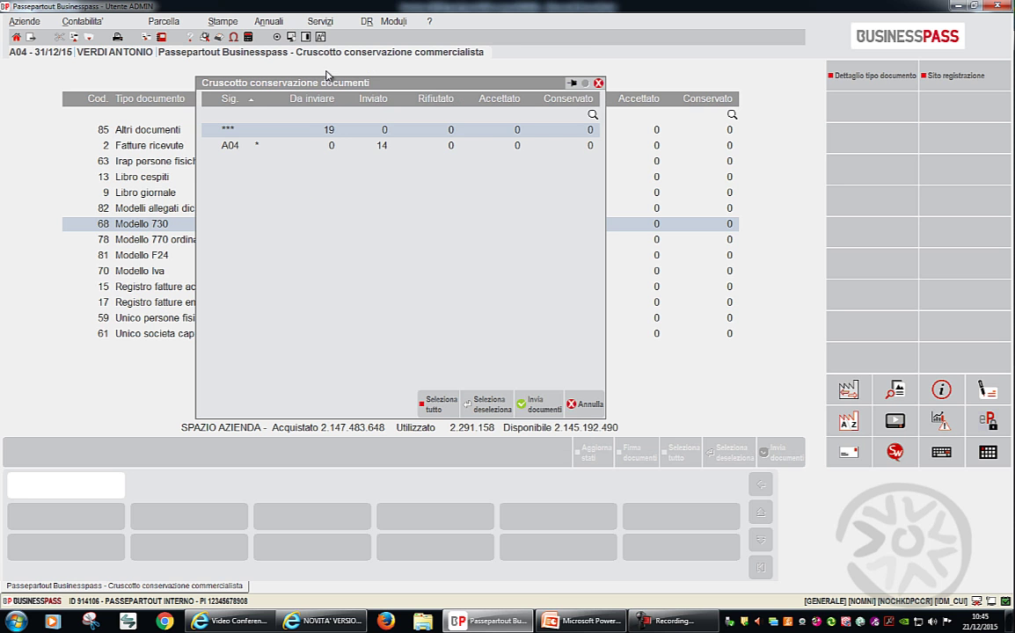
{"action": "left_click", "coordinate": [559, 621]}
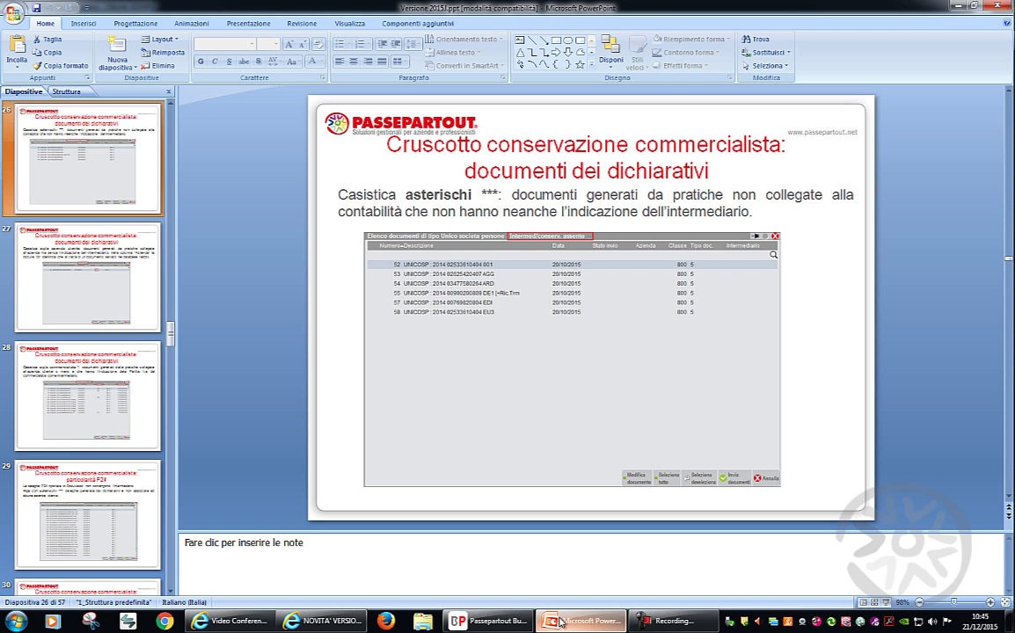
{"action": "key", "text": "shift+F5"}
{"action": "left_click", "coordinate": [559, 622]}
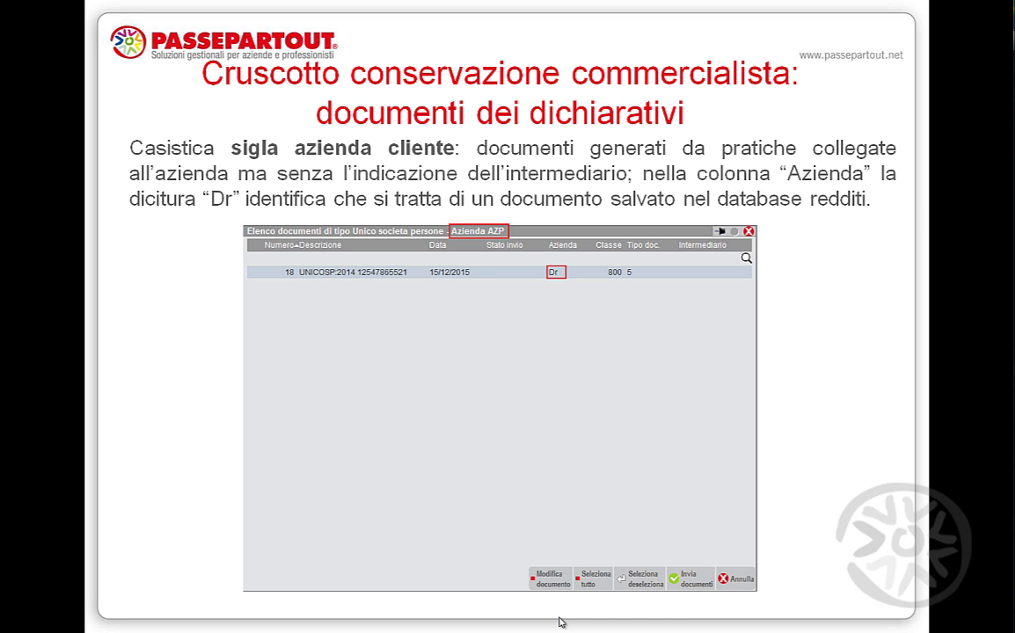
{"action": "key", "text": "Escape"}
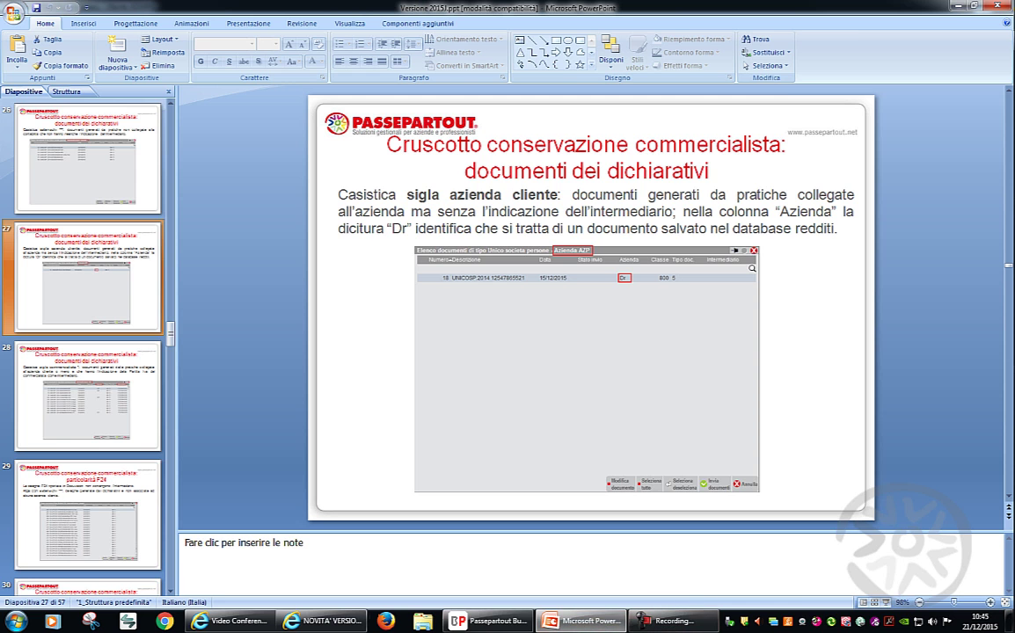
- Switch back to Businesspass, close the Modello 730 company list and show the company details of Unico societa capitale
{"action": "left_click", "coordinate": [483, 622]}
{"action": "key", "text": "Escape"}
{"action": "key", "text": "Down"}
{"action": "key", "text": "Down"}
{"action": "key", "text": "Down"}
{"action": "key", "text": "Down"}
{"action": "key", "text": "Down"}
{"action": "key", "text": "Down"}
{"action": "key", "text": "Down"}
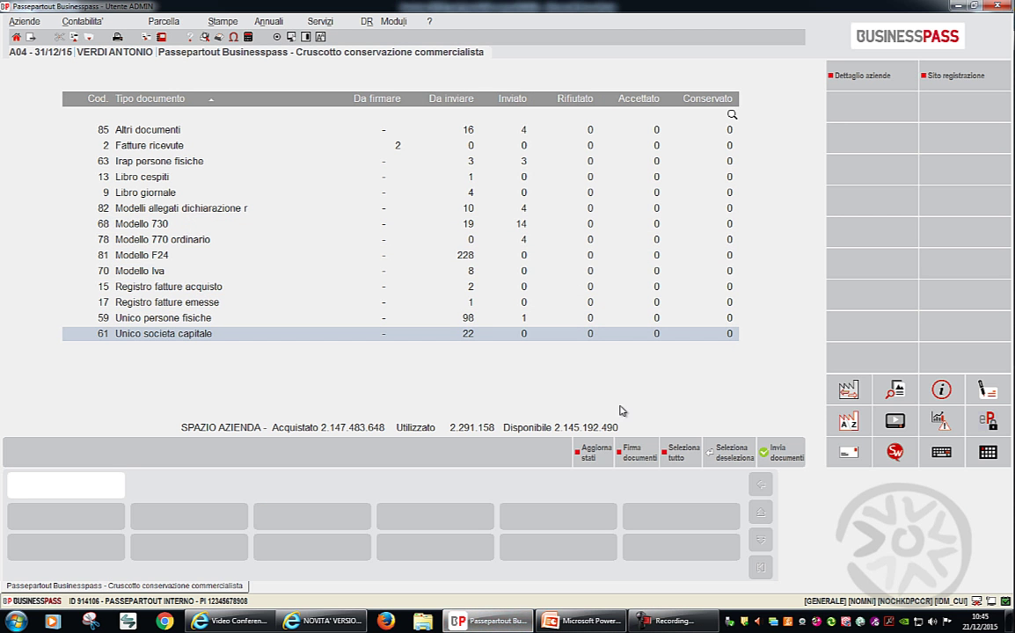
{"action": "left_click", "coordinate": [850, 77]}
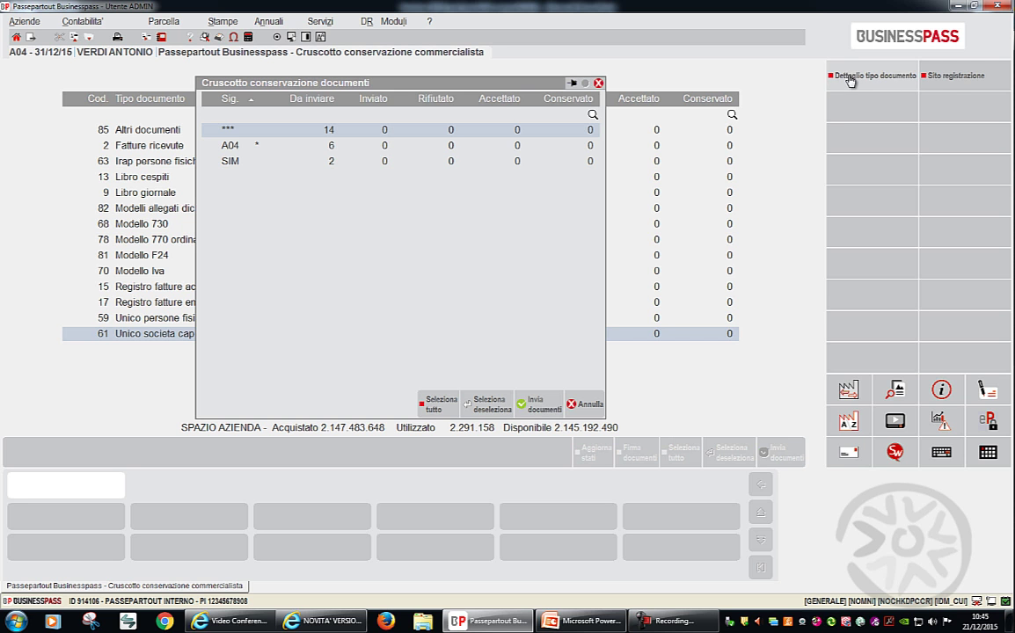
- View the Unico societa capitale documents archived for company SIM, then close that document list
{"action": "key", "text": "Down"}
{"action": "key", "text": "Down"}
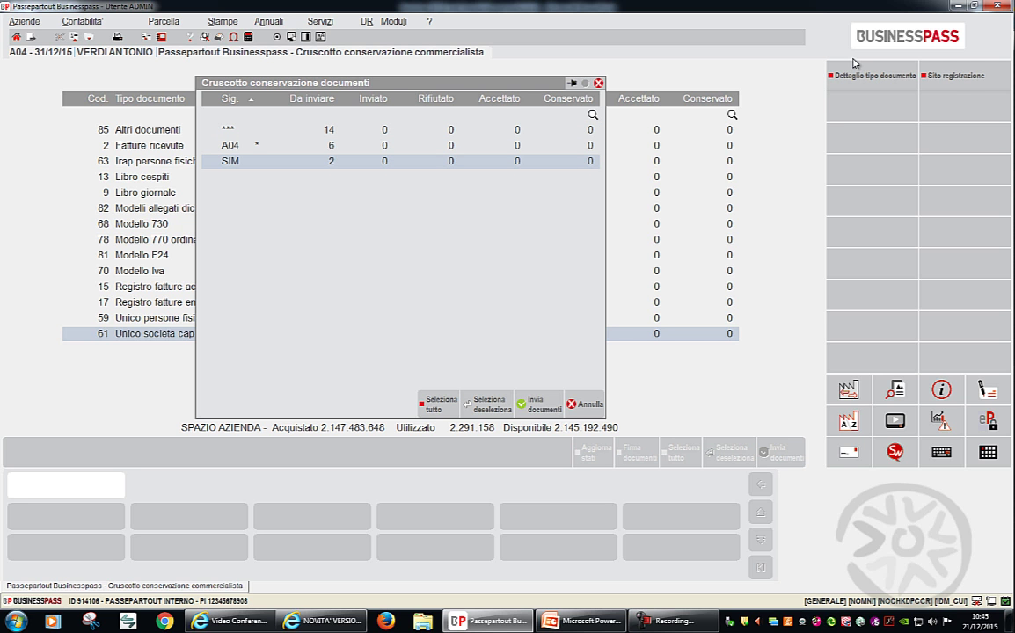
{"action": "left_click", "coordinate": [868, 84]}
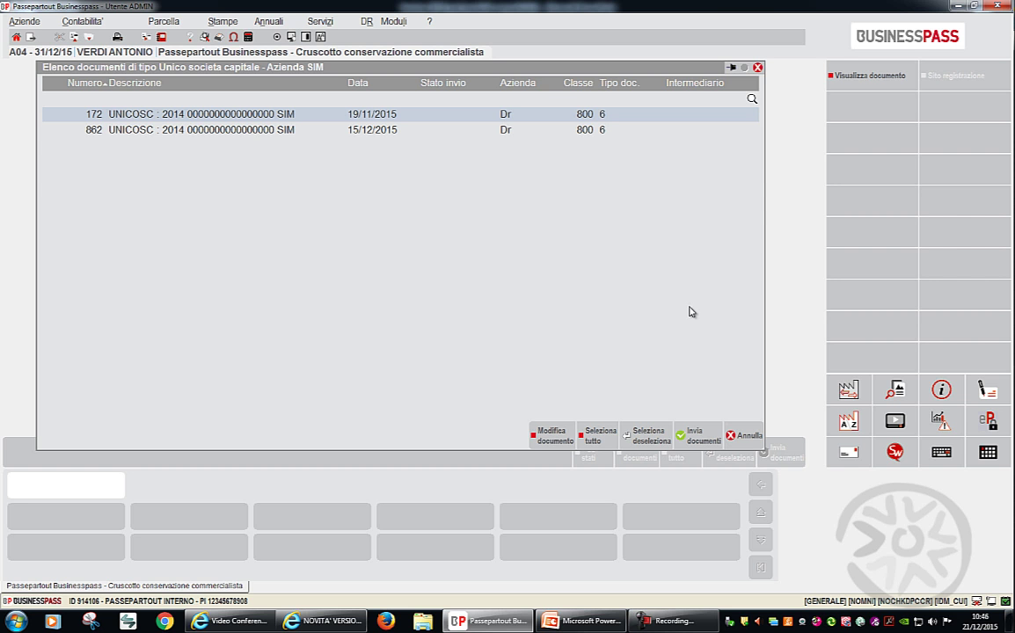
{"action": "left_click", "coordinate": [752, 440]}
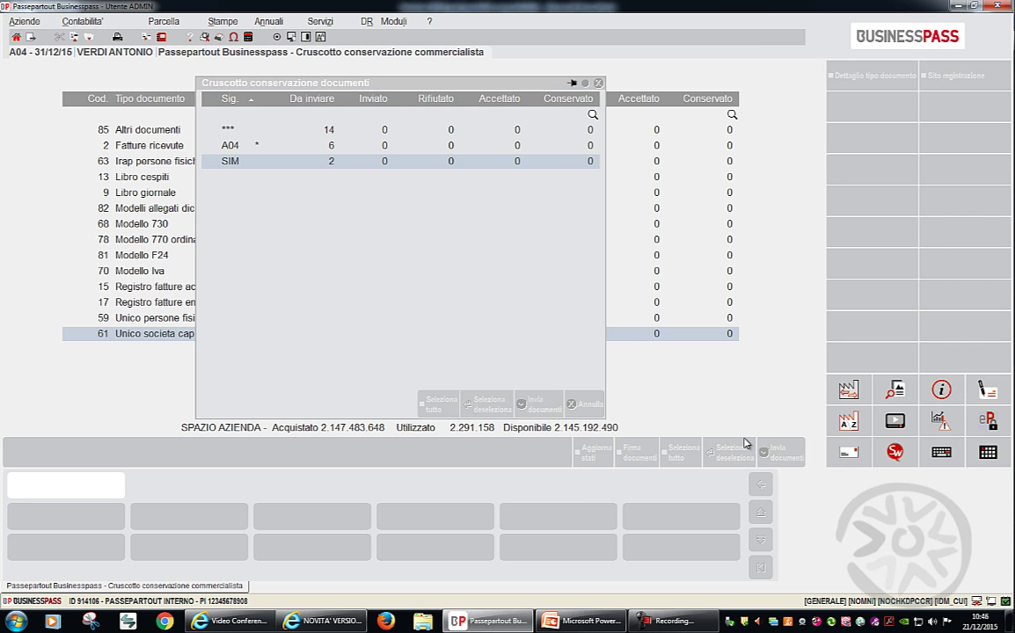
- Switch to PowerPoint, present from the current slide, advance to the sigla commercialista * slide and end the slide show
{"action": "left_click", "coordinate": [583, 621]}
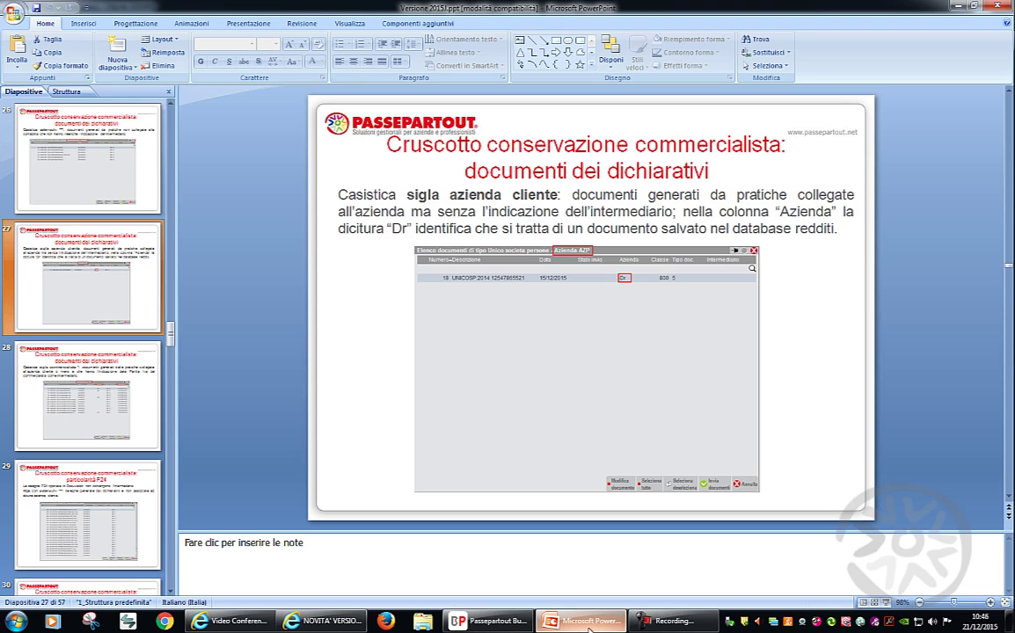
{"action": "key", "text": "shift+F5"}
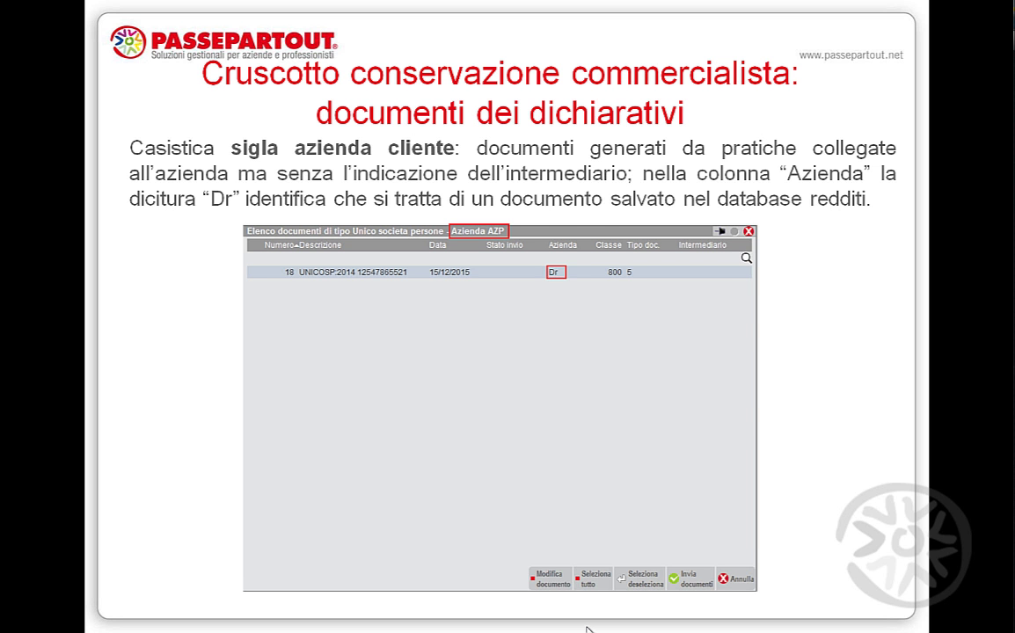
{"action": "left_click", "coordinate": [587, 629]}
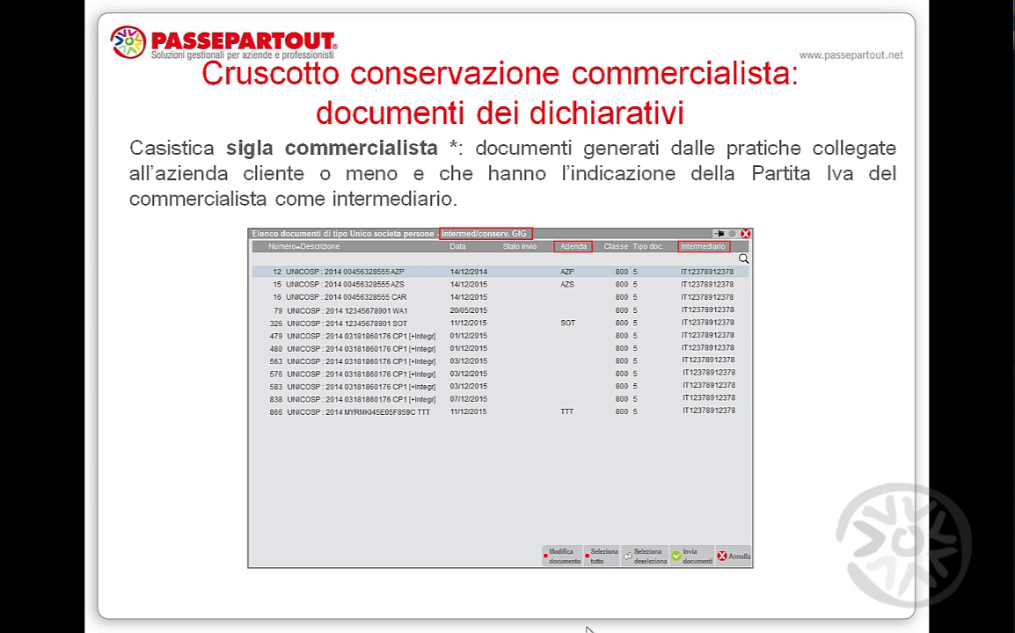
{"action": "key", "text": "Escape"}
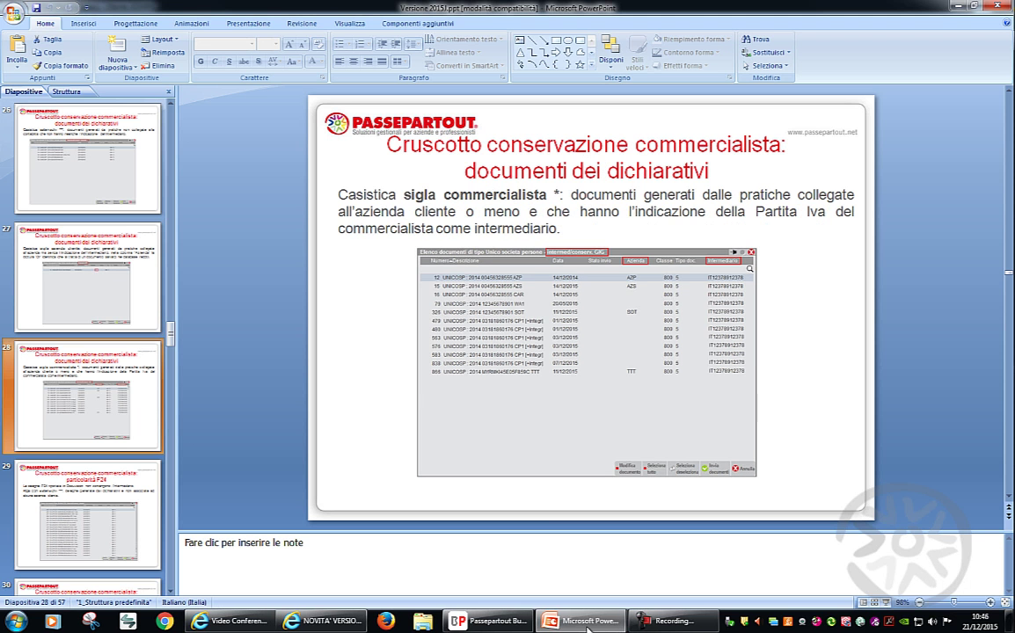
- Switch back to Businesspass, close the Unico societa capitale company list and view the Irap persone fisiche documents of row A04 *
{"action": "left_click", "coordinate": [486, 621]}
{"action": "key", "text": "Escape"}
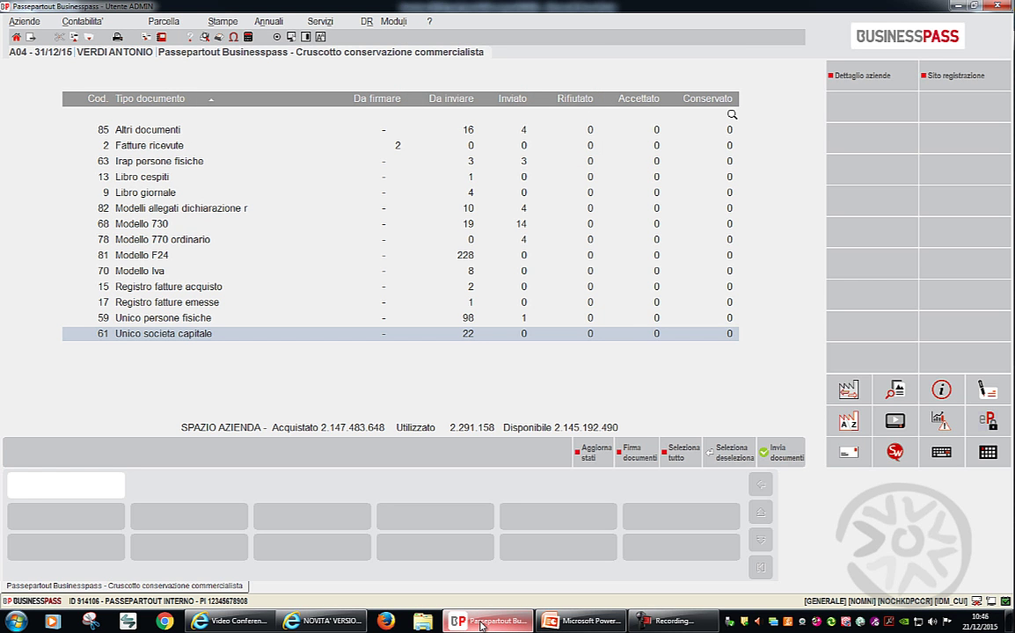
{"action": "key", "text": "Up"}
{"action": "key", "text": "Up"}
{"action": "key", "text": "Up"}
{"action": "key", "text": "Up"}
{"action": "key", "text": "Up"}
{"action": "key", "text": "Up"}
{"action": "key", "text": "Up"}
{"action": "key", "text": "Up"}
{"action": "key", "text": "Up"}
{"action": "key", "text": "Up"}
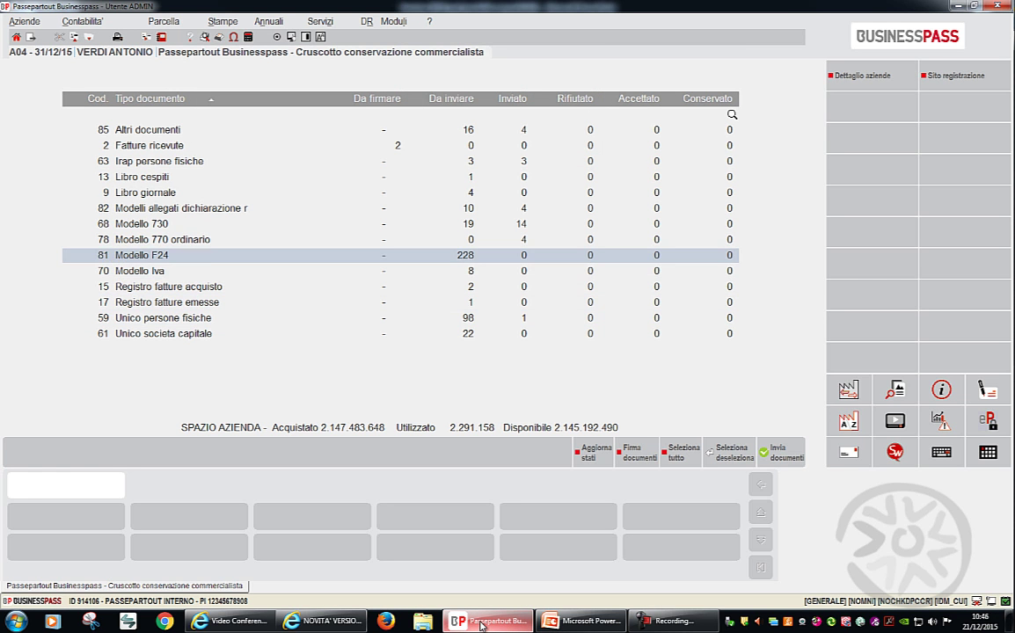
{"action": "key", "text": "Up"}
{"action": "key", "text": "Up"}
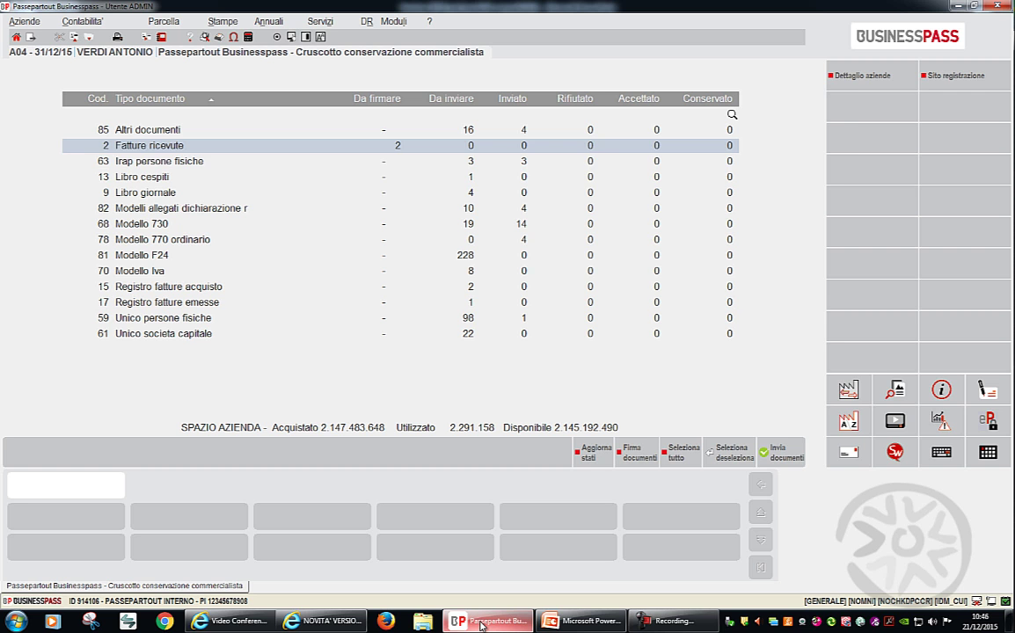
{"action": "key", "text": "Down"}
{"action": "key", "text": "Return"}
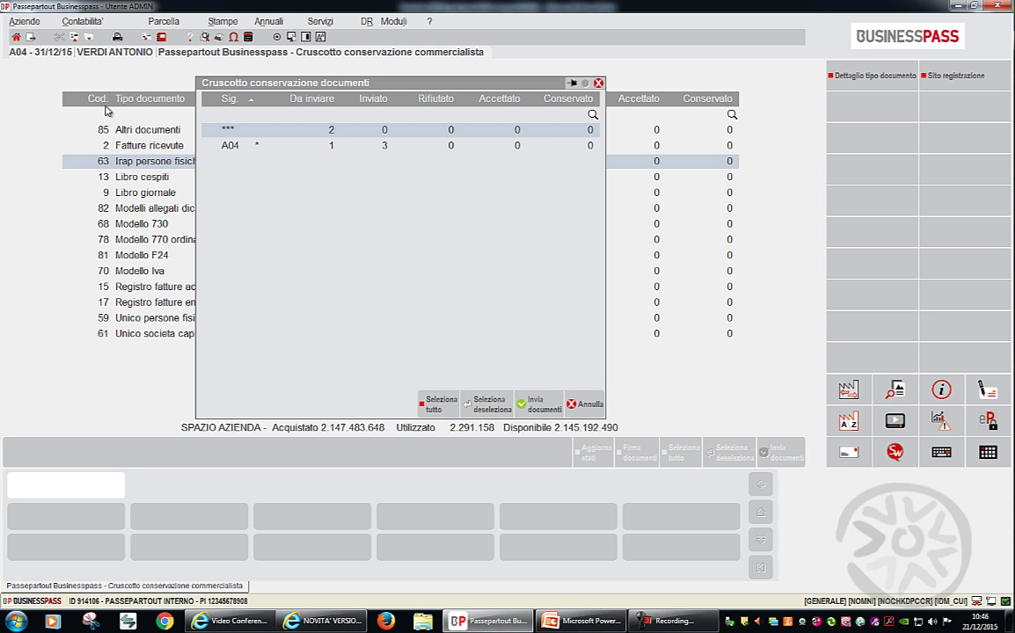
{"action": "left_click", "coordinate": [254, 150]}
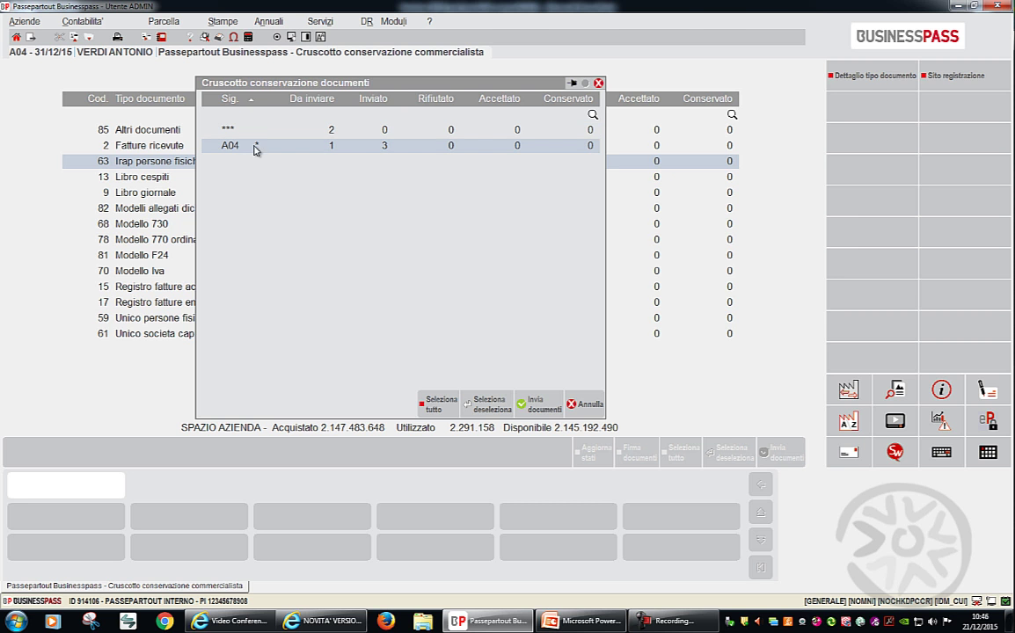
{"action": "left_click", "coordinate": [834, 76]}
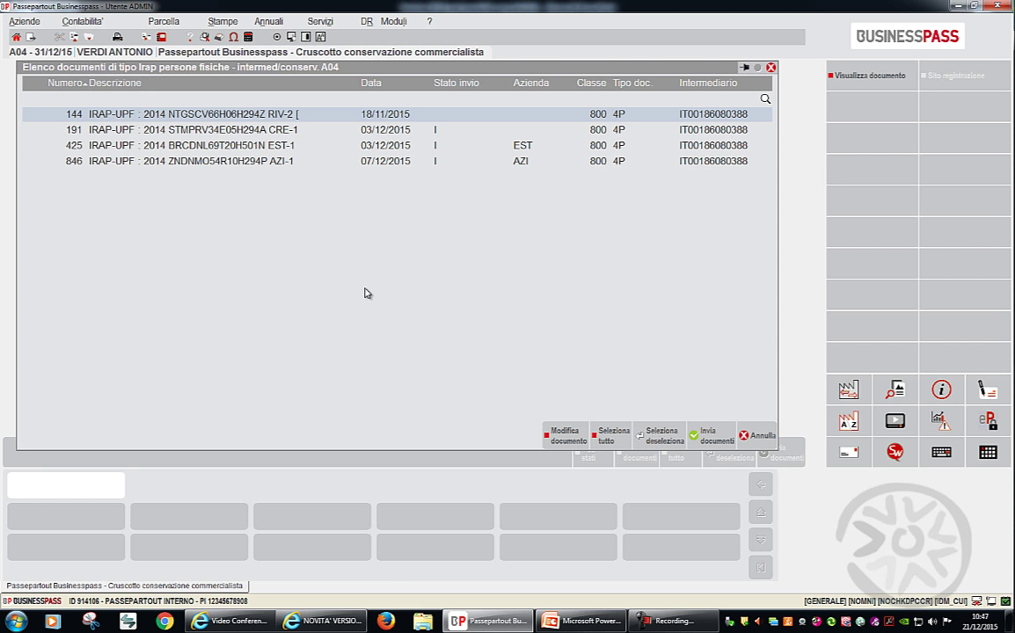
- Switch to PowerPoint, present the particolarità F24 slide about the asterischi *** row and end the slide show
{"action": "left_click", "coordinate": [571, 622]}
{"action": "key", "text": "shift+F5"}
{"action": "key", "text": "Right"}
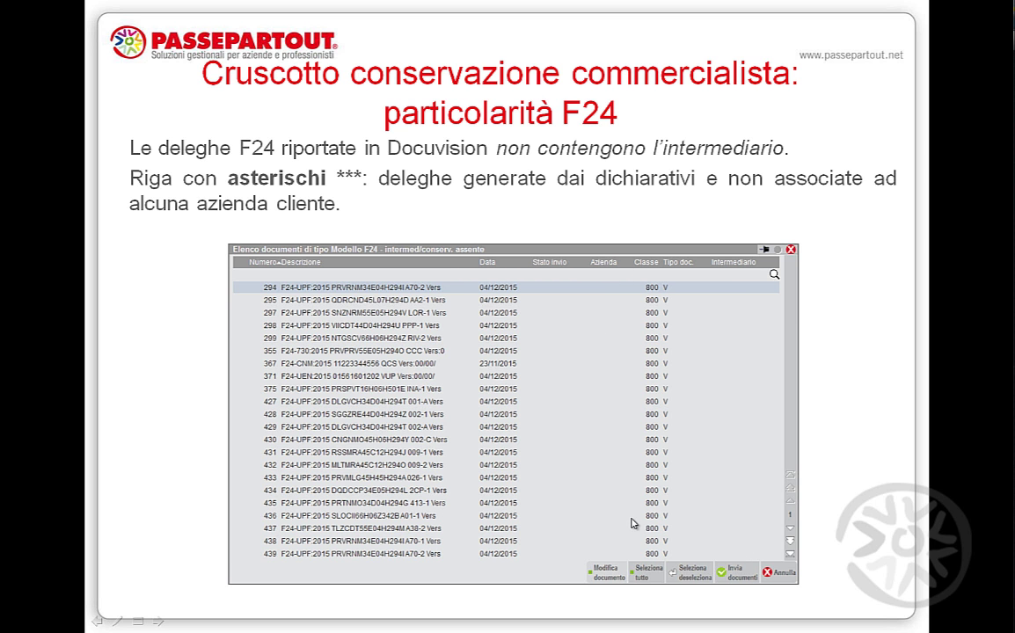
{"action": "key", "text": "Escape"}
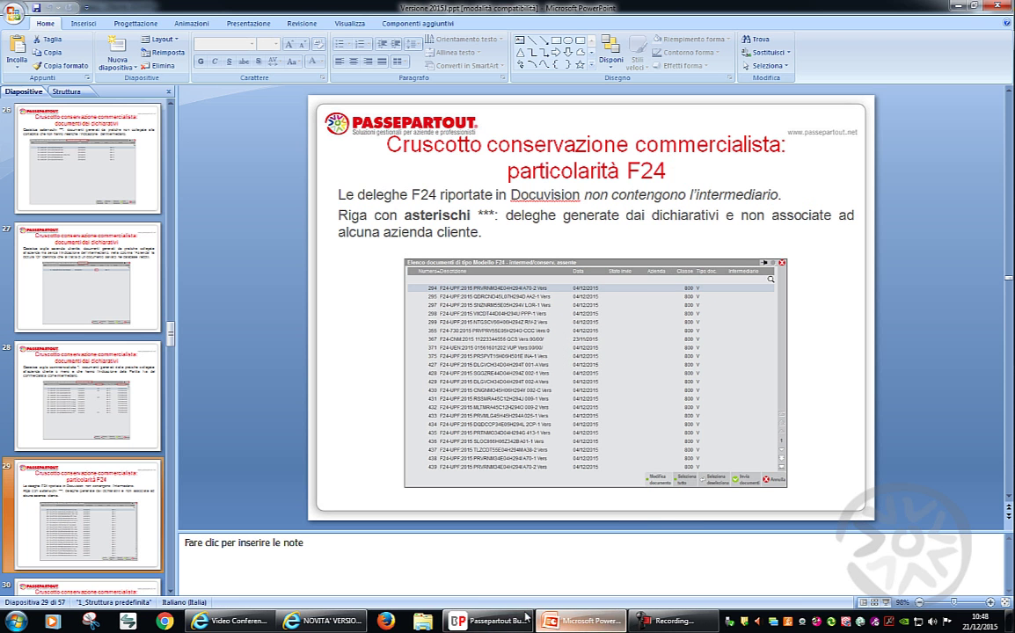
- Switch back to Businesspass, close the Irap persone fisiche lists and view the Modello F24 documents of the *** row
{"action": "left_click", "coordinate": [515, 624]}
{"action": "key", "text": "Escape"}
{"action": "key", "text": "Escape"}
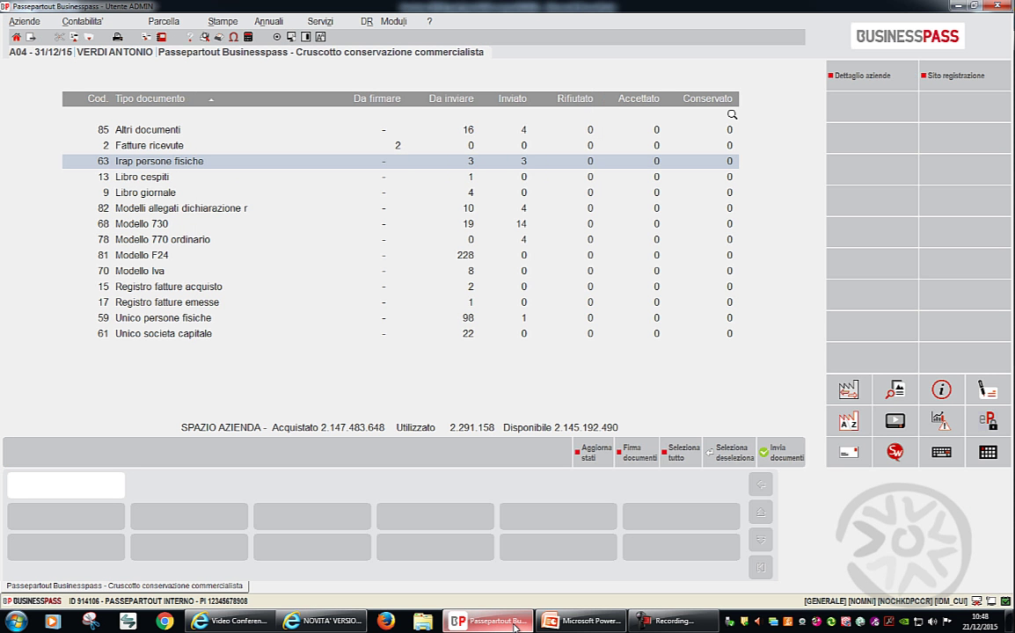
{"action": "key", "text": "Down"}
{"action": "key", "text": "Down"}
{"action": "key", "text": "Down"}
{"action": "key", "text": "Down"}
{"action": "key", "text": "Down"}
{"action": "key", "text": "Down"}
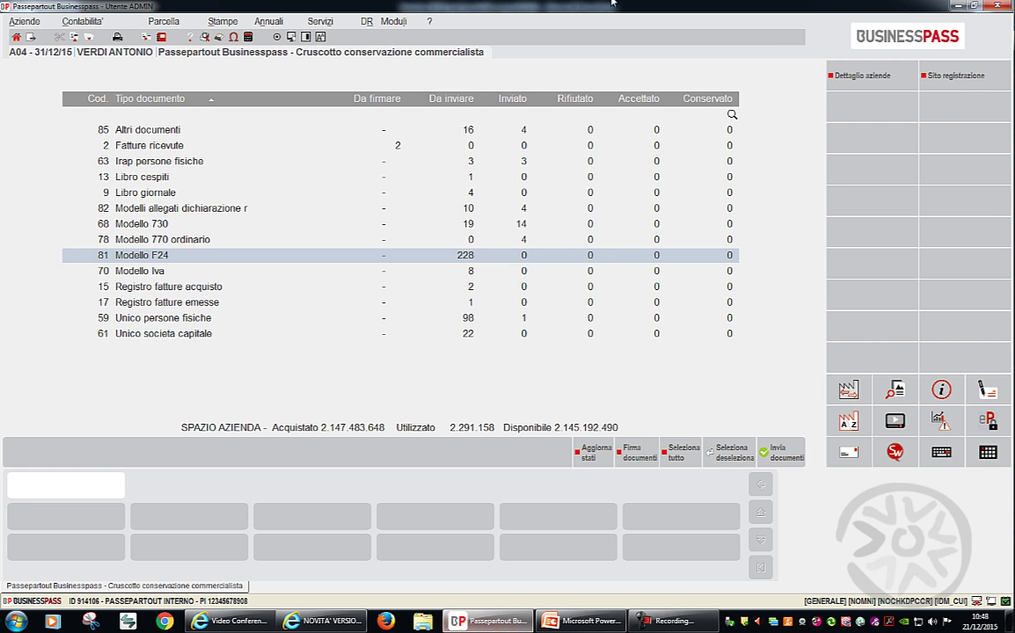
{"action": "left_click", "coordinate": [851, 85]}
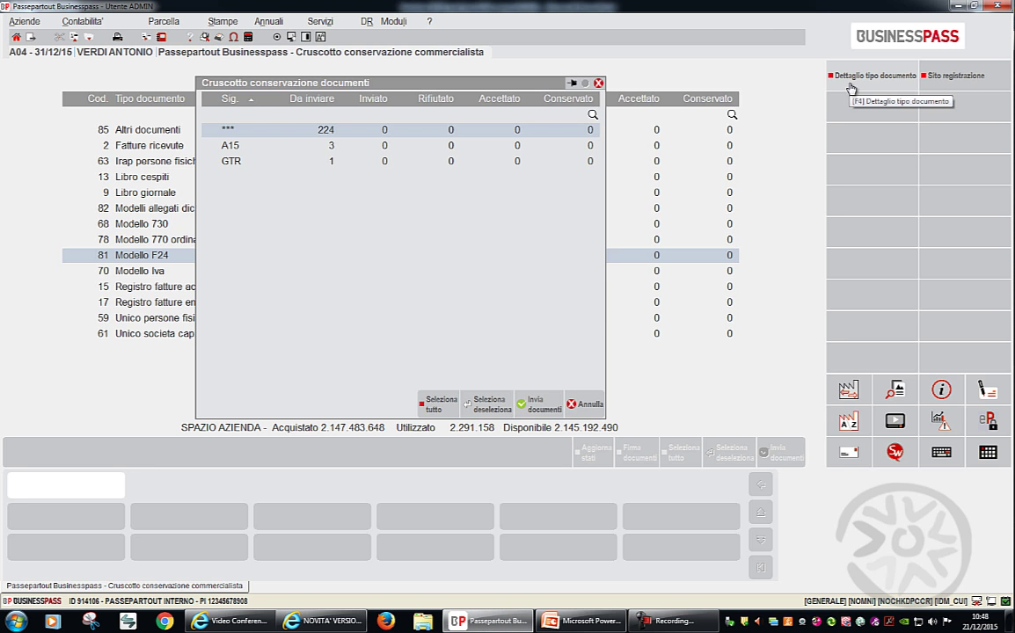
{"action": "left_click", "coordinate": [851, 85]}
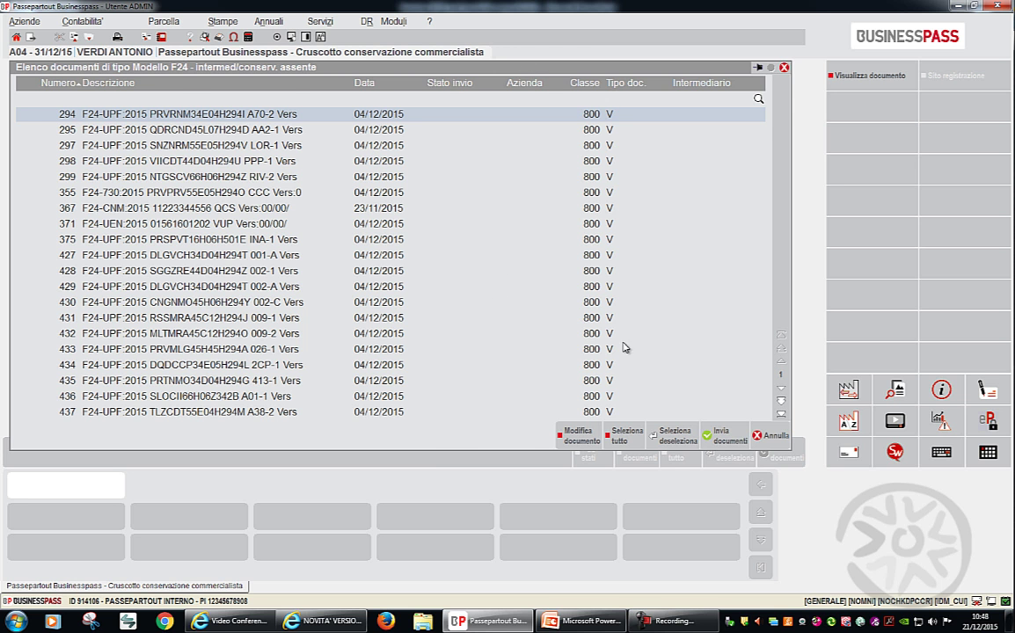
- Switch to PowerPoint, present the particolarità F24 slide about the sigla azienda row and end the slide show
{"action": "left_click", "coordinate": [595, 624]}
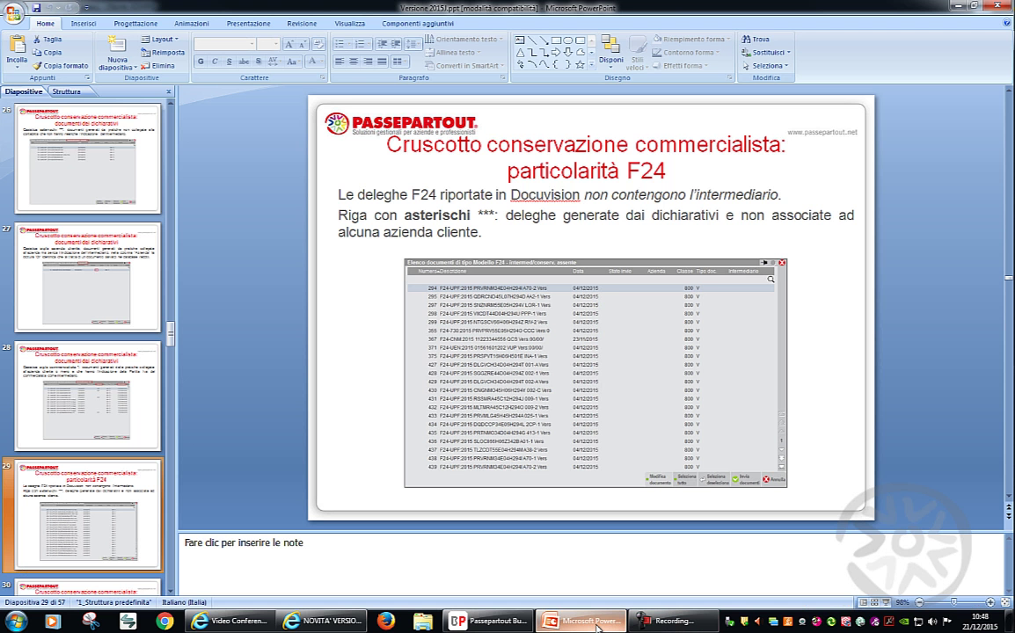
{"action": "key", "text": "shift+F5"}
{"action": "key", "text": "Right"}
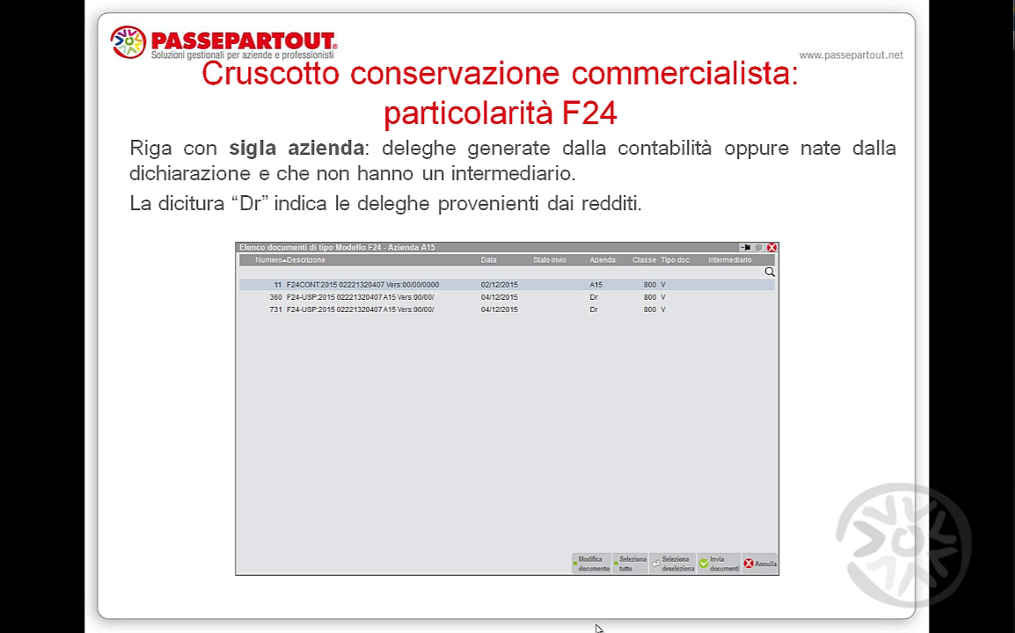
{"action": "key", "text": "Escape"}
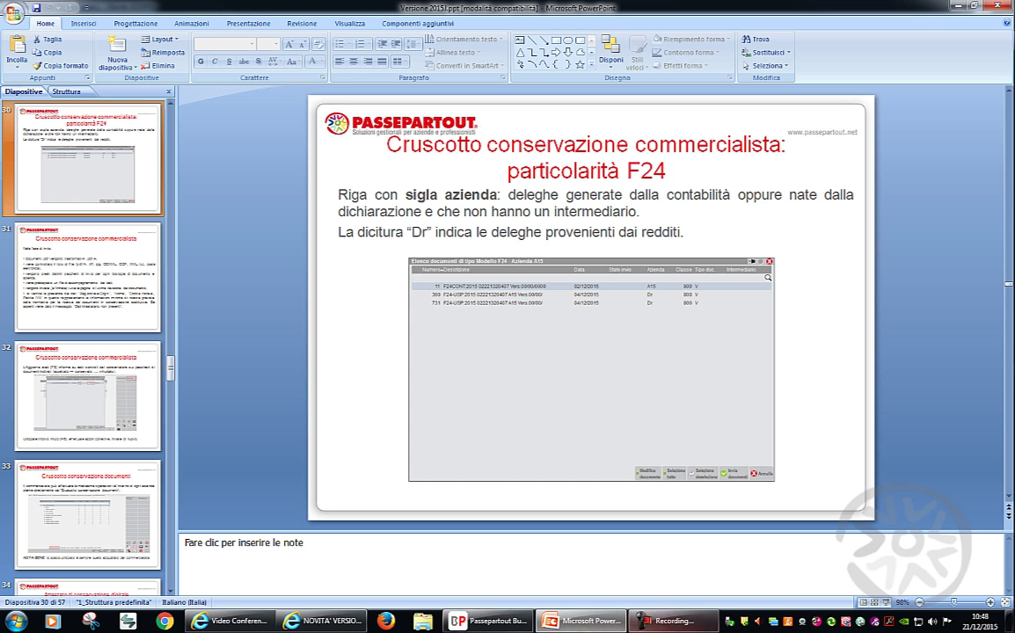
- Switch back to Businesspass, view the Modello F24 documents of company A15 and close that document list
{"action": "left_click", "coordinate": [482, 624]}
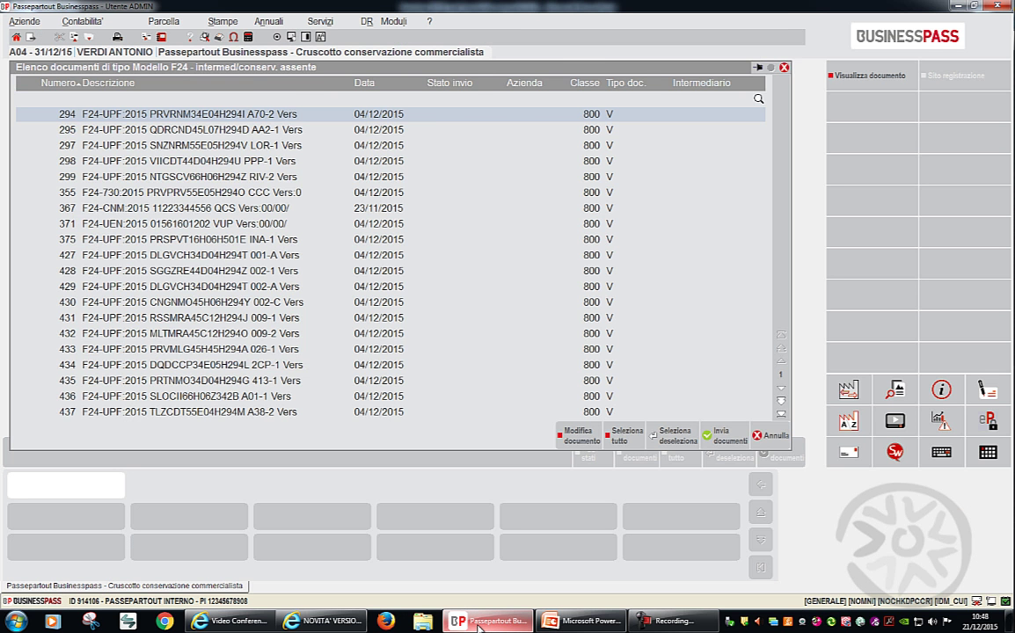
{"action": "key", "text": "Escape"}
{"action": "key", "text": "Down"}
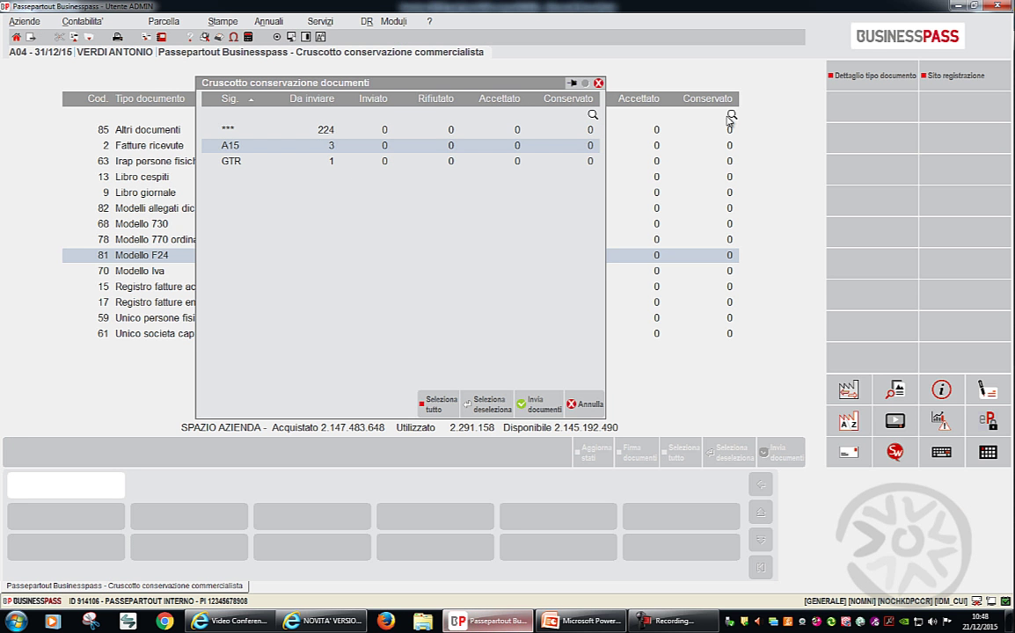
{"action": "left_click", "coordinate": [867, 77]}
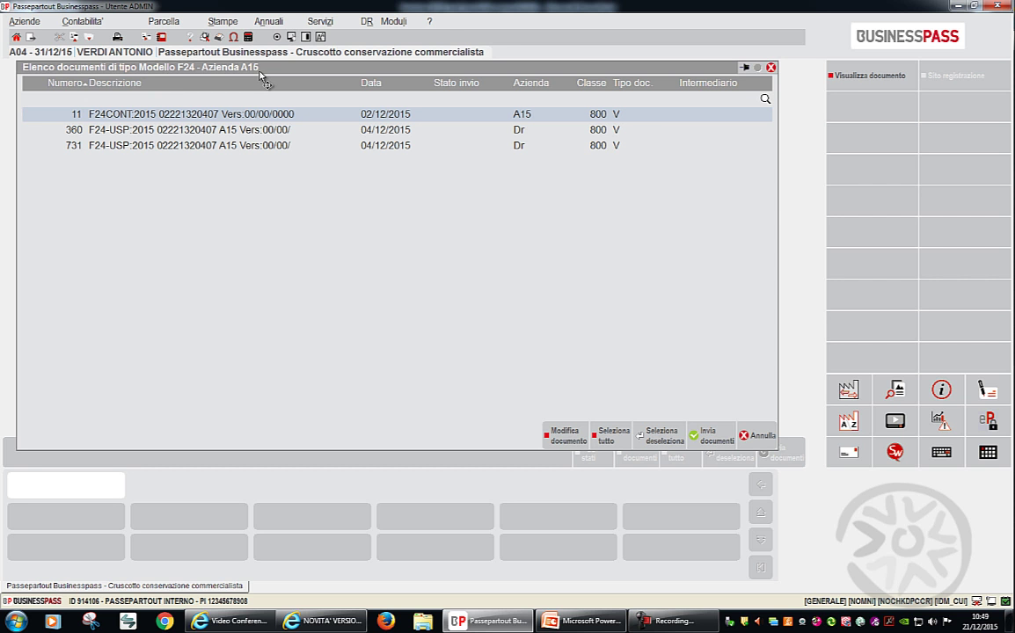
{"action": "key", "text": "Escape"}
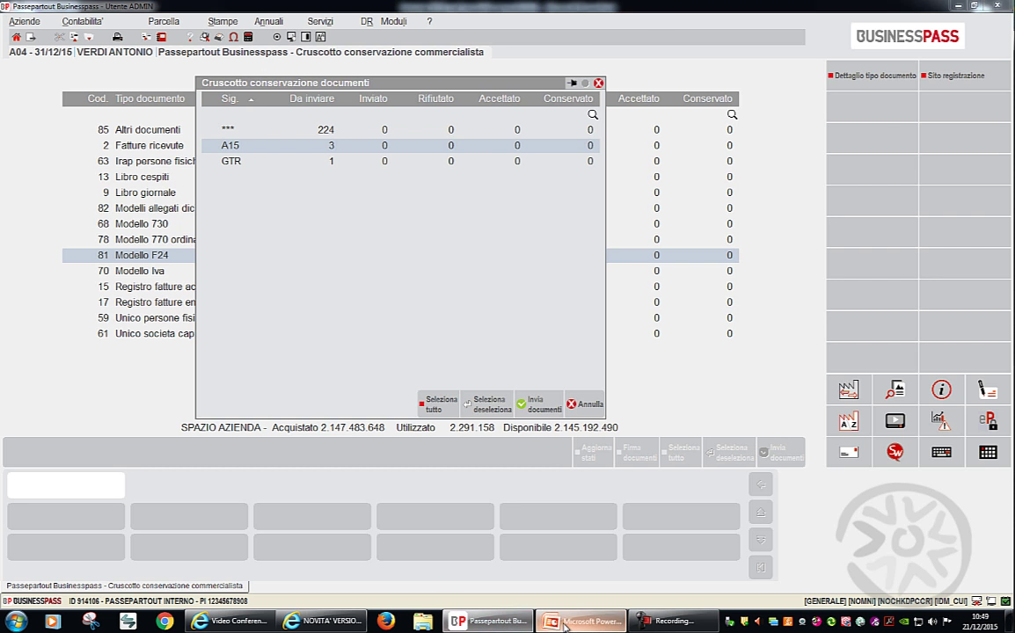
- Switch to PowerPoint, start the slide show from the current slide and advance to the slide on the fase di invio
{"action": "left_click", "coordinate": [564, 626]}
{"action": "key", "text": "shift+F5"}
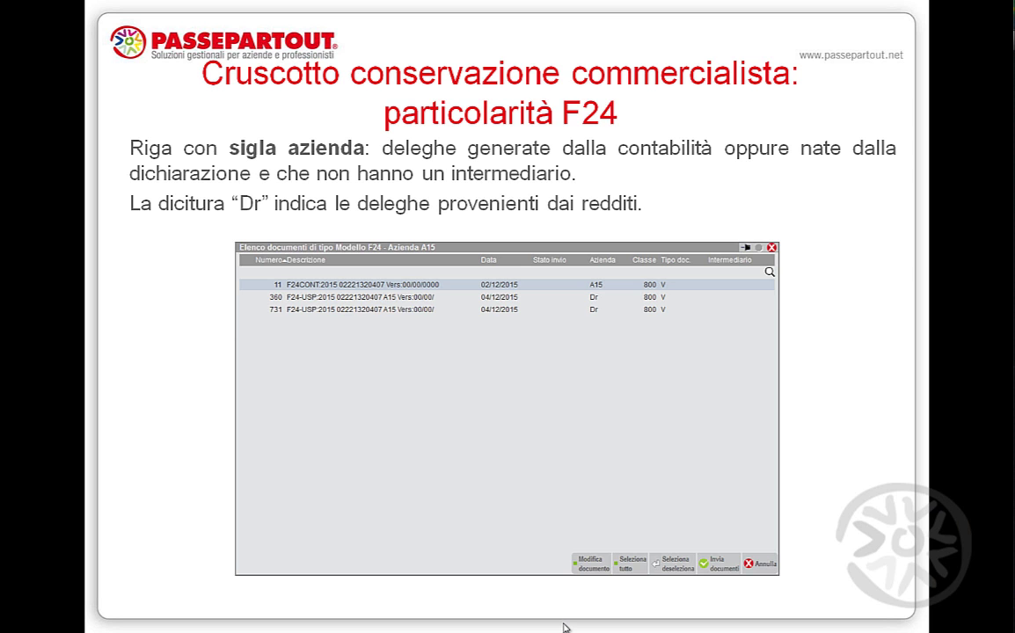
{"action": "left_click", "coordinate": [563, 626]}
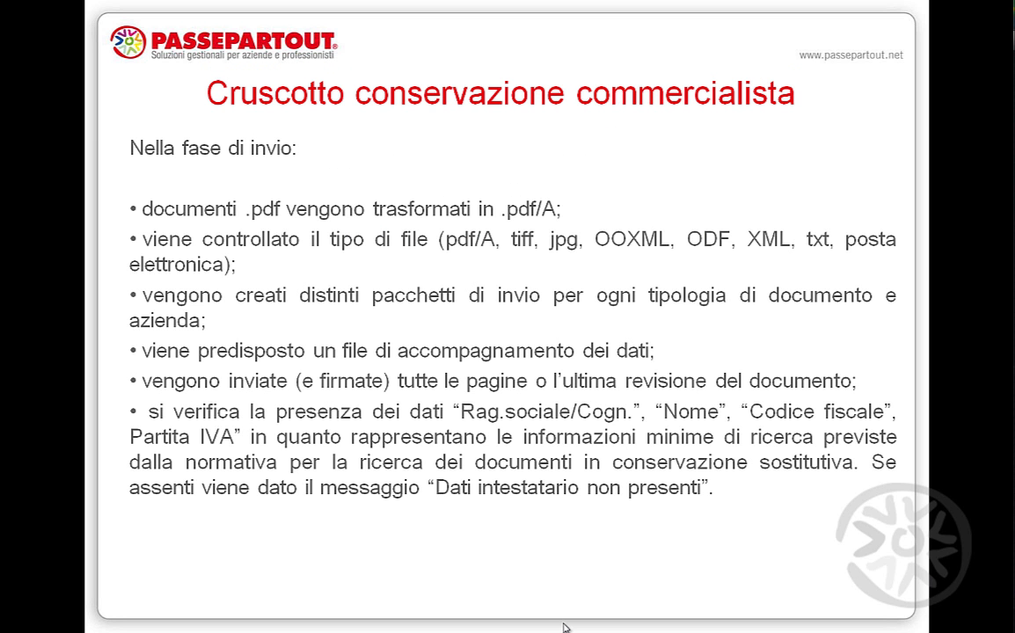